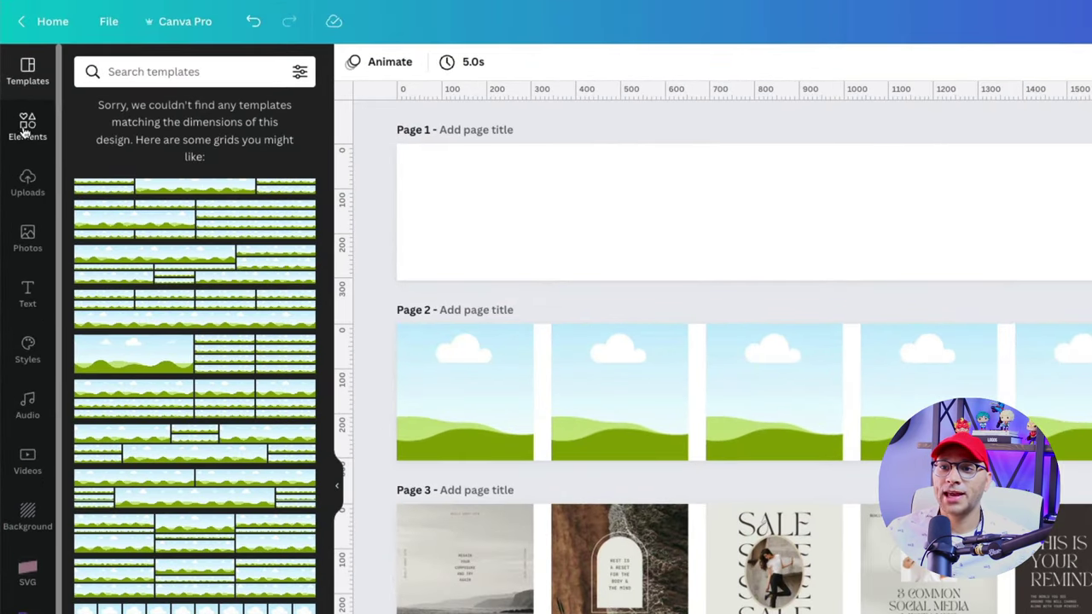
Find the single-row, ten-column grid among the Grids elements and add it to the blank page 1.
{"action": "left_click", "coordinate": [27, 128]}
{"action": "scroll", "coordinate": [325, 230], "scroll_direction": "down", "scroll_amount": 10}
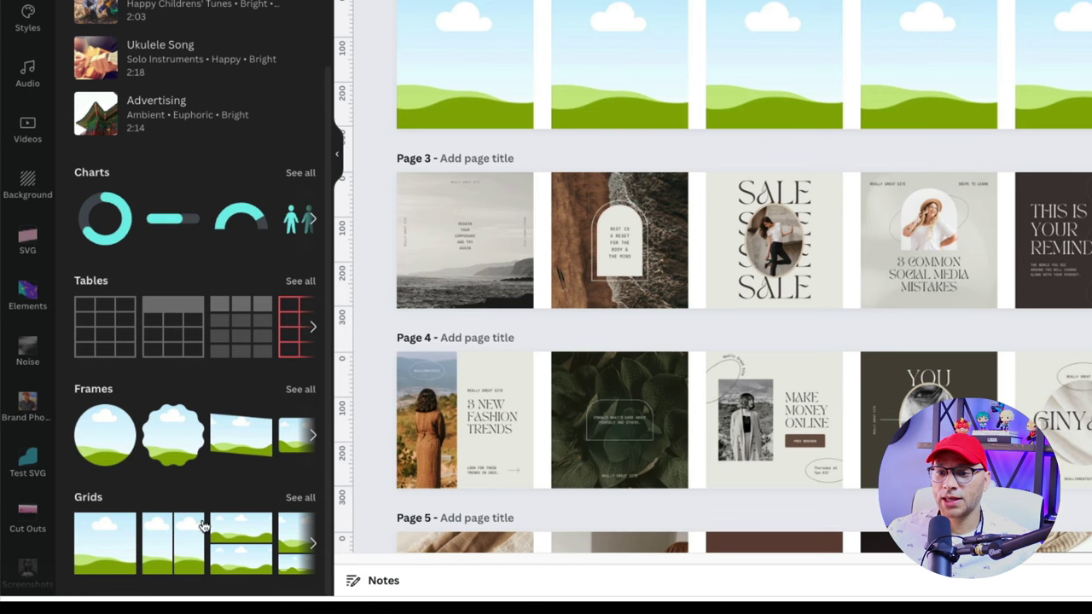
{"action": "left_click", "coordinate": [300, 497]}
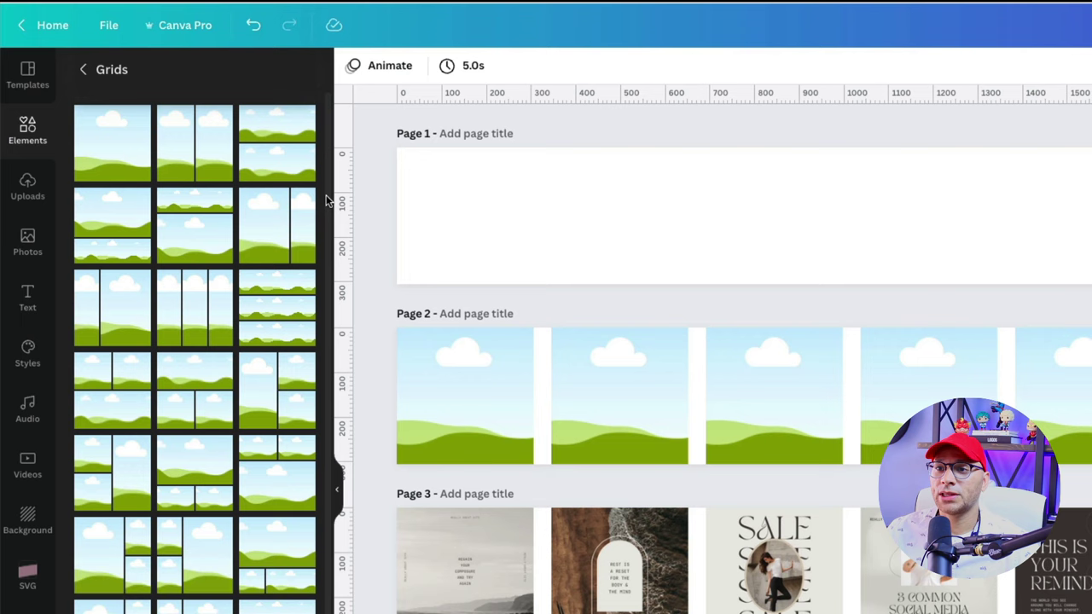
{"action": "scroll", "coordinate": [328, 213], "scroll_direction": "down", "scroll_amount": 10}
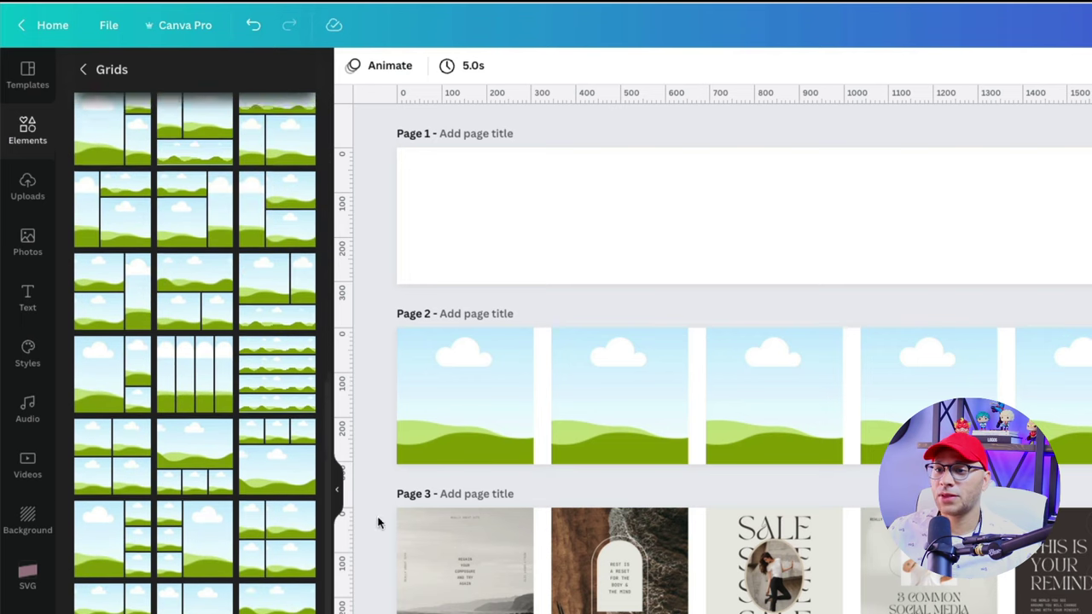
{"action": "left_click_drag", "start_coordinate": [348, 581], "coordinate": [348, 613]}
{"action": "scroll", "coordinate": [324, 531], "scroll_direction": "down", "scroll_amount": 5}
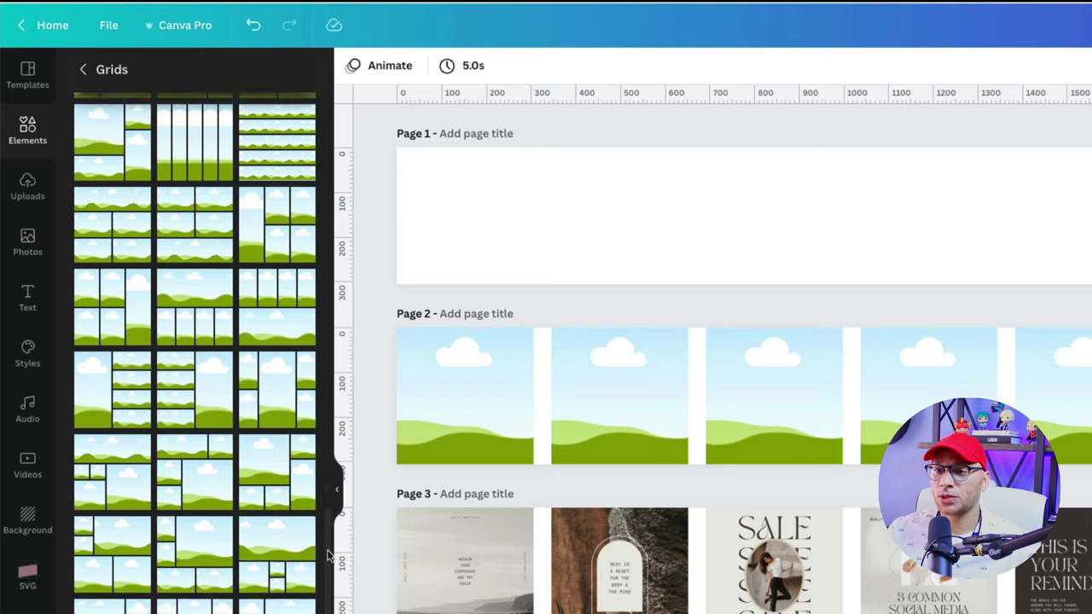
{"action": "scroll", "coordinate": [195, 353], "scroll_direction": "down", "scroll_amount": 5}
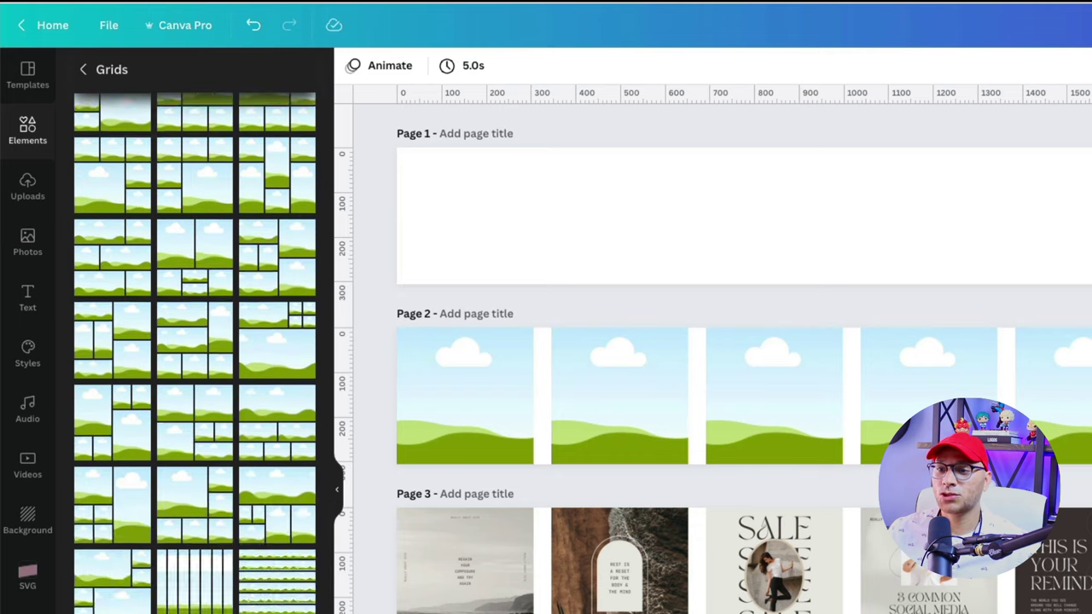
{"action": "scroll", "coordinate": [194, 353], "scroll_direction": "down", "scroll_amount": 5}
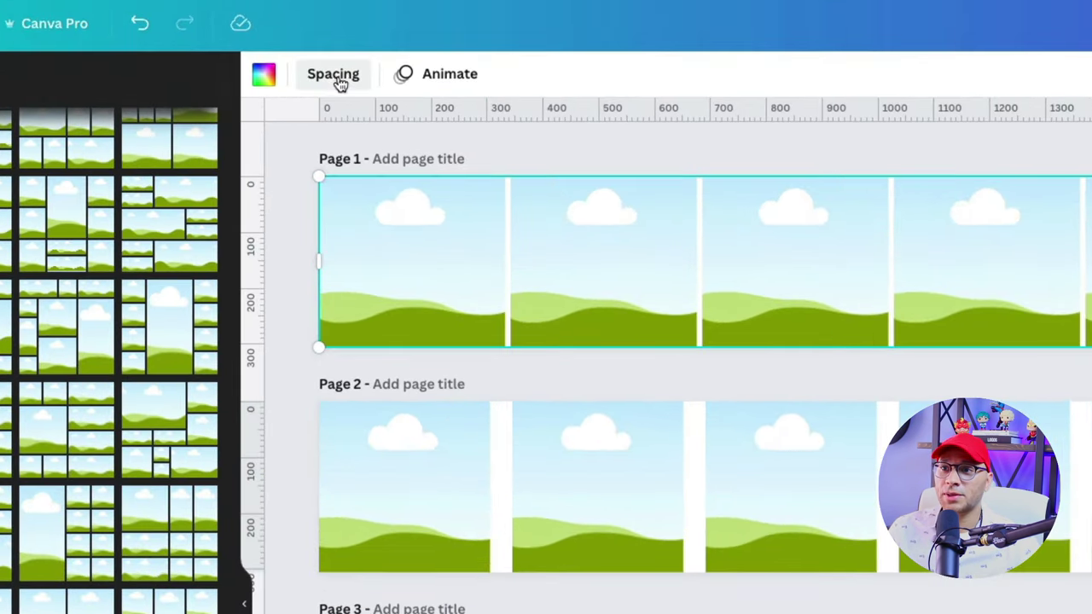
Set the grid spacing of the ten-column grid on page 1 to 40.
{"action": "left_click", "coordinate": [224, 82]}
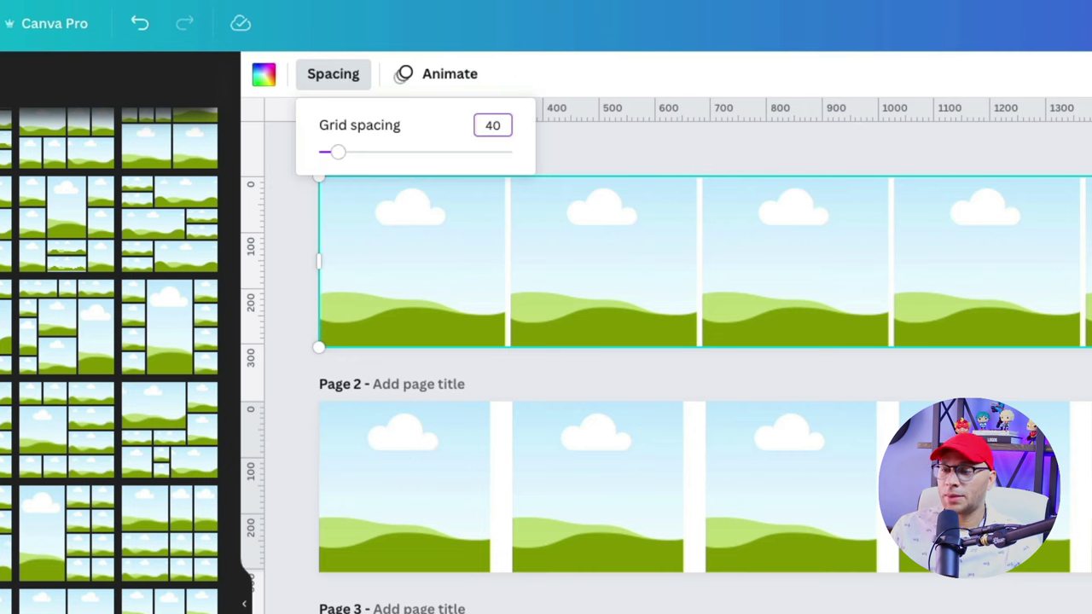
{"action": "type", "text": "40"}
{"action": "key", "text": "Return"}
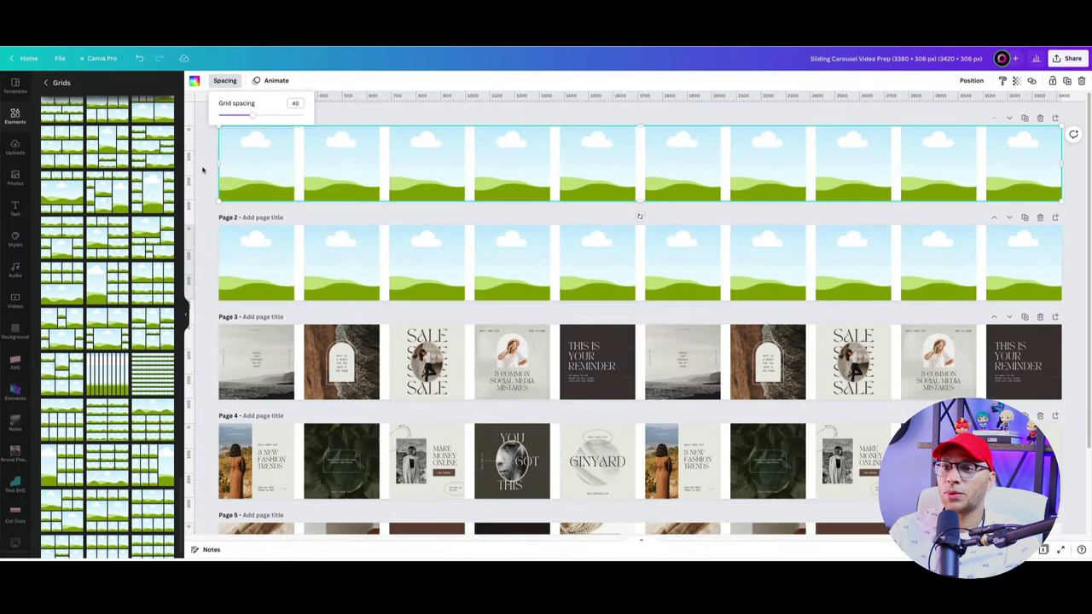
{"action": "left_click", "coordinate": [203, 170]}
Fill the first five cells of page 1's grid with the uploaded seascape, beach arch, SALE, 3 Common Social Media Mistakes and This Is Your Reminder images.
{"action": "left_click_drag", "start_coordinate": [182, 322], "coordinate": [181, 376]}
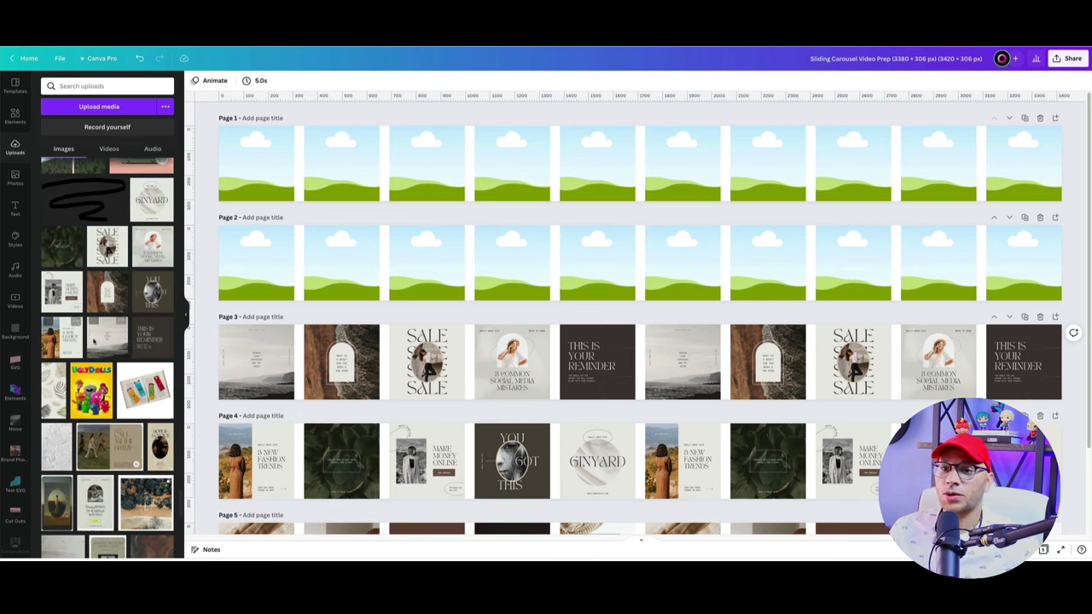
{"action": "left_click_drag", "start_coordinate": [114, 318], "coordinate": [231, 154]}
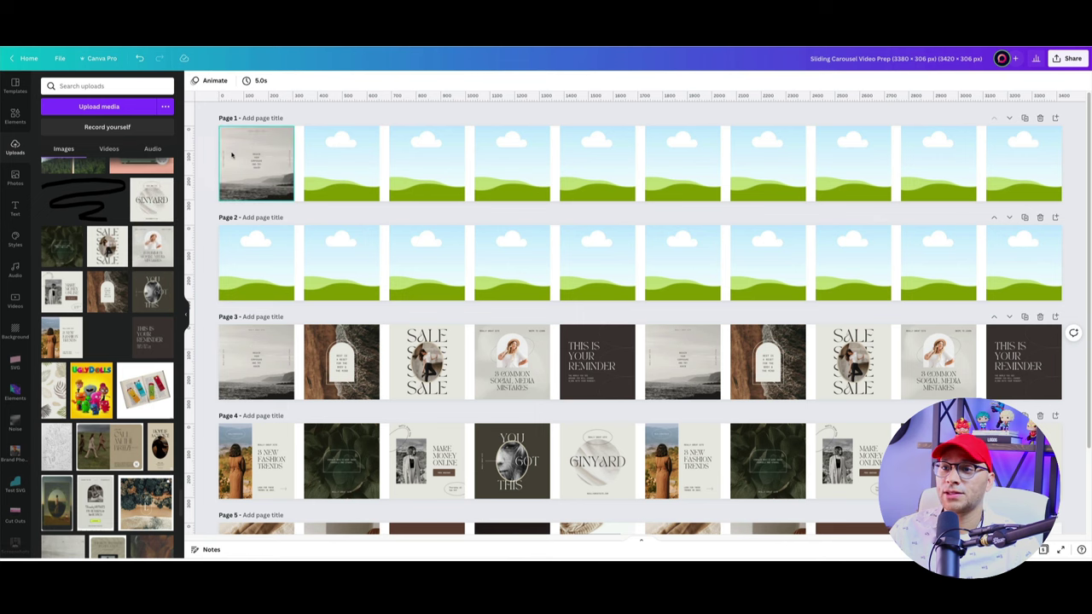
{"action": "left_click_drag", "start_coordinate": [107, 293], "coordinate": [338, 160]}
{"action": "left_click_drag", "start_coordinate": [108, 247], "coordinate": [422, 161]}
{"action": "left_click_drag", "start_coordinate": [152, 247], "coordinate": [505, 163]}
{"action": "left_click_drag", "start_coordinate": [153, 338], "coordinate": [585, 168]}
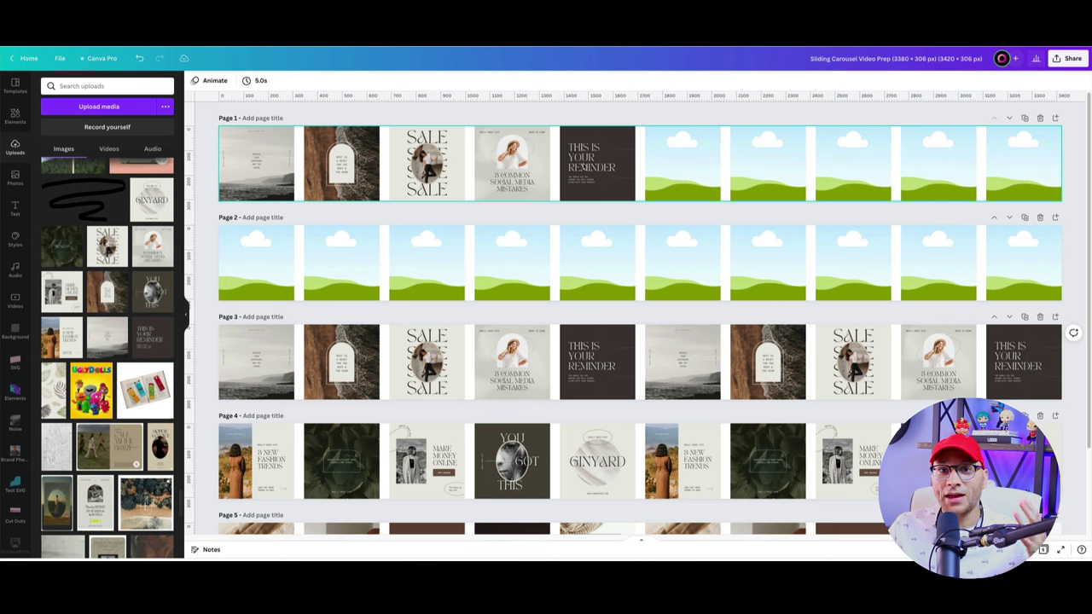
Repeat the same five uploaded images in the same order in the remaining five cells of page 1's grid.
{"action": "left_click_drag", "start_coordinate": [107, 338], "coordinate": [681, 162]}
{"action": "left_click_drag", "start_coordinate": [108, 293], "coordinate": [766, 162]}
{"action": "left_click_drag", "start_coordinate": [108, 248], "coordinate": [852, 162]}
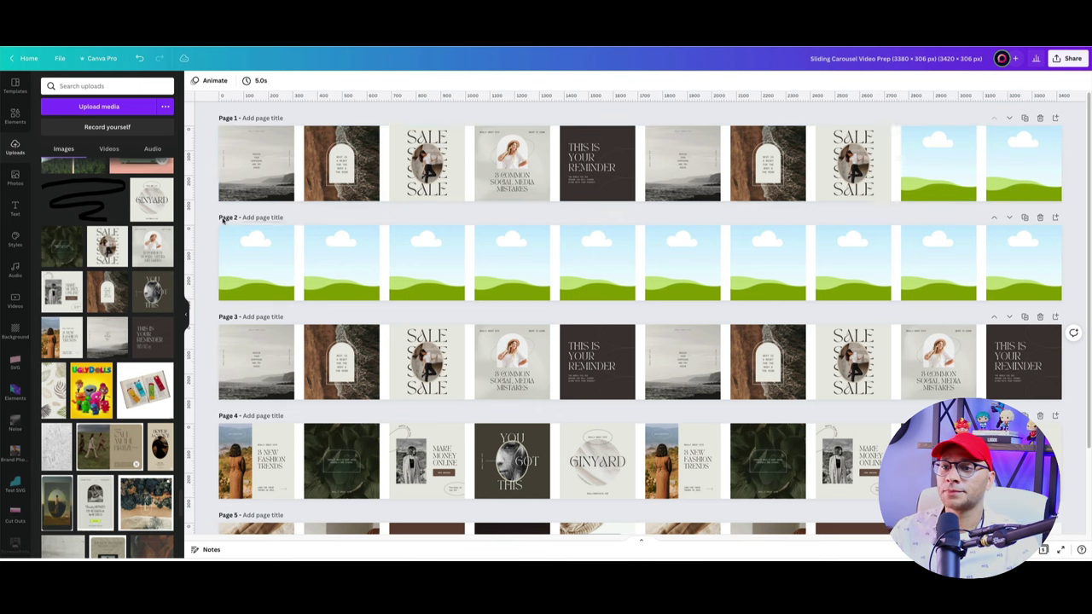
{"action": "left_click_drag", "start_coordinate": [153, 247], "coordinate": [937, 162]}
{"action": "left_click_drag", "start_coordinate": [153, 338], "coordinate": [1016, 163]}
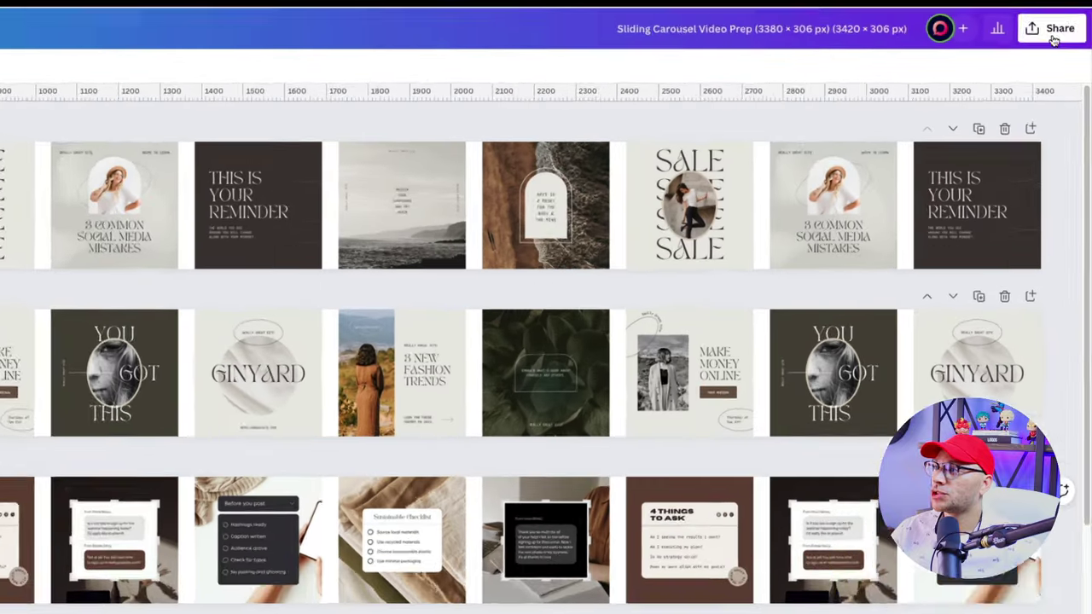
Open the design's PNG download options and choose which pages to export.
{"action": "left_click", "coordinate": [1067, 58]}
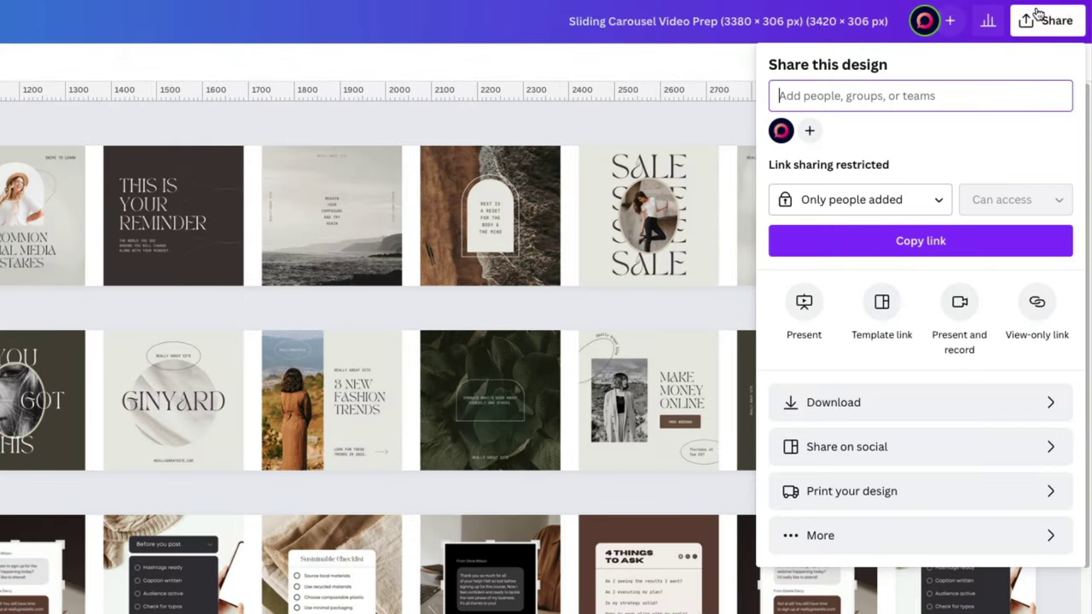
{"action": "left_click", "coordinate": [837, 405]}
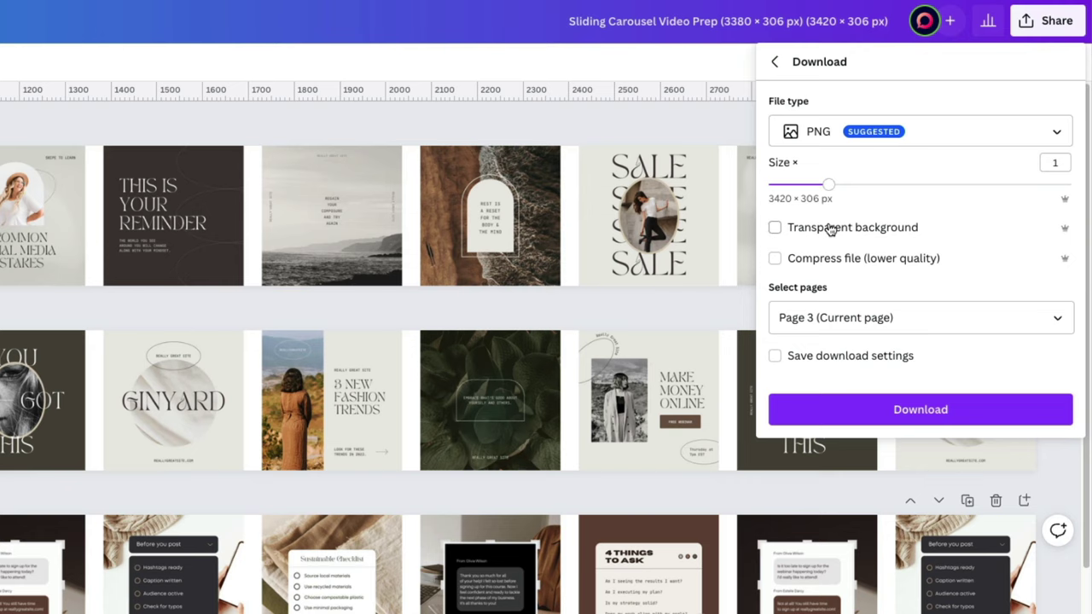
{"action": "left_click", "coordinate": [1059, 320]}
{"action": "left_click", "coordinate": [1044, 451]}
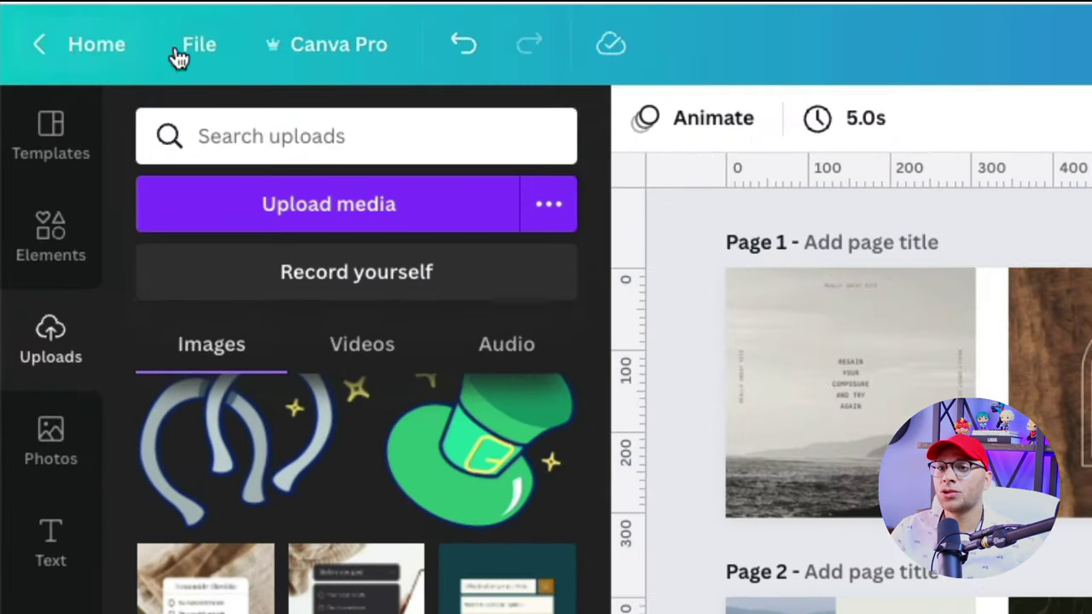
Create a new Animated Social Media design of 1080 × 1080 px.
{"action": "left_click", "coordinate": [199, 51]}
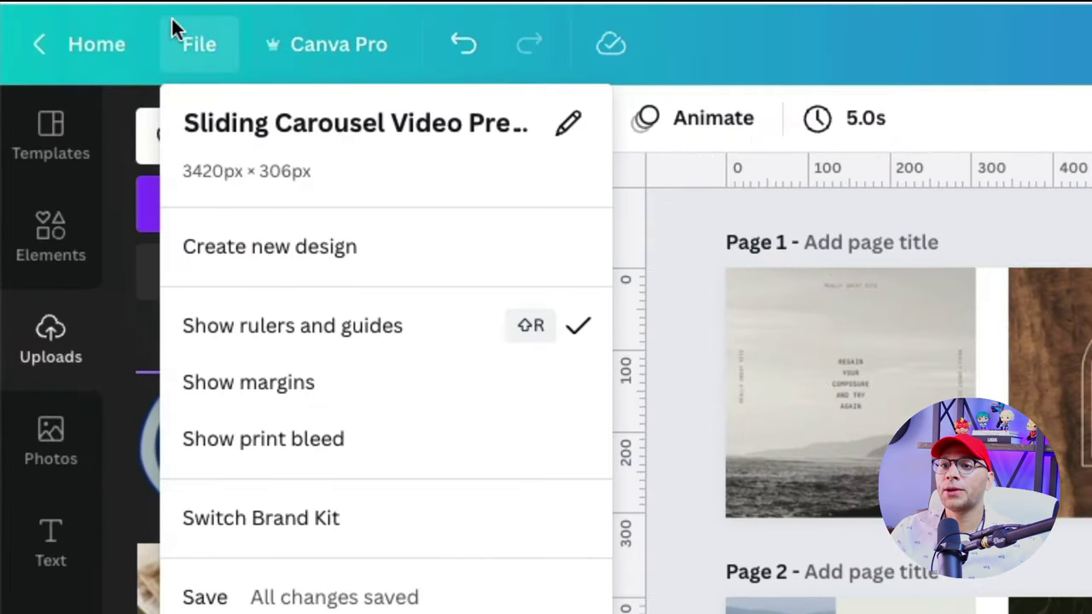
{"action": "left_click", "coordinate": [293, 234]}
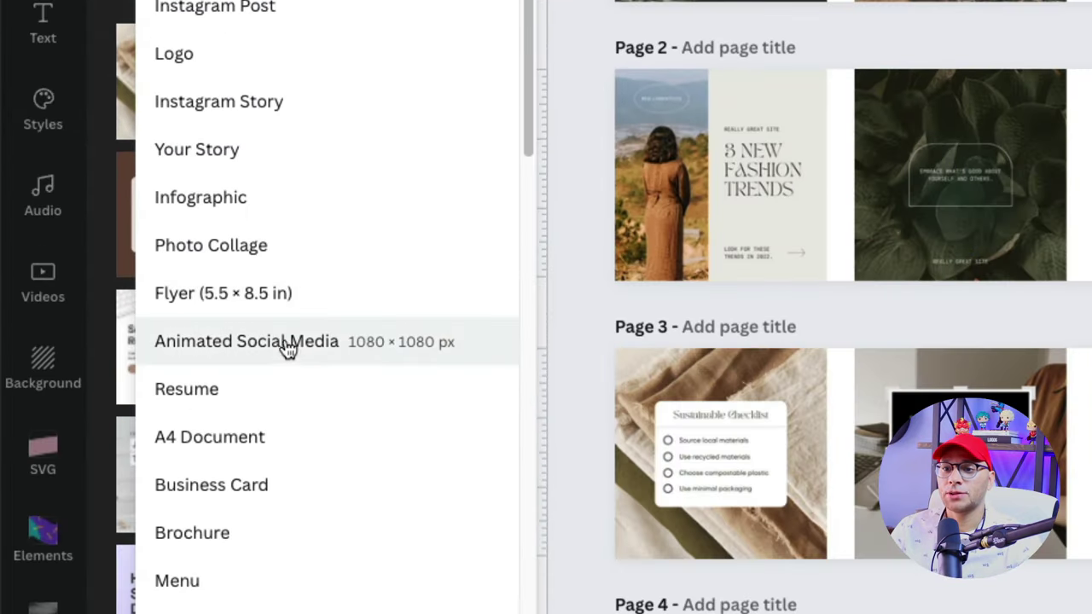
{"action": "left_click", "coordinate": [300, 349]}
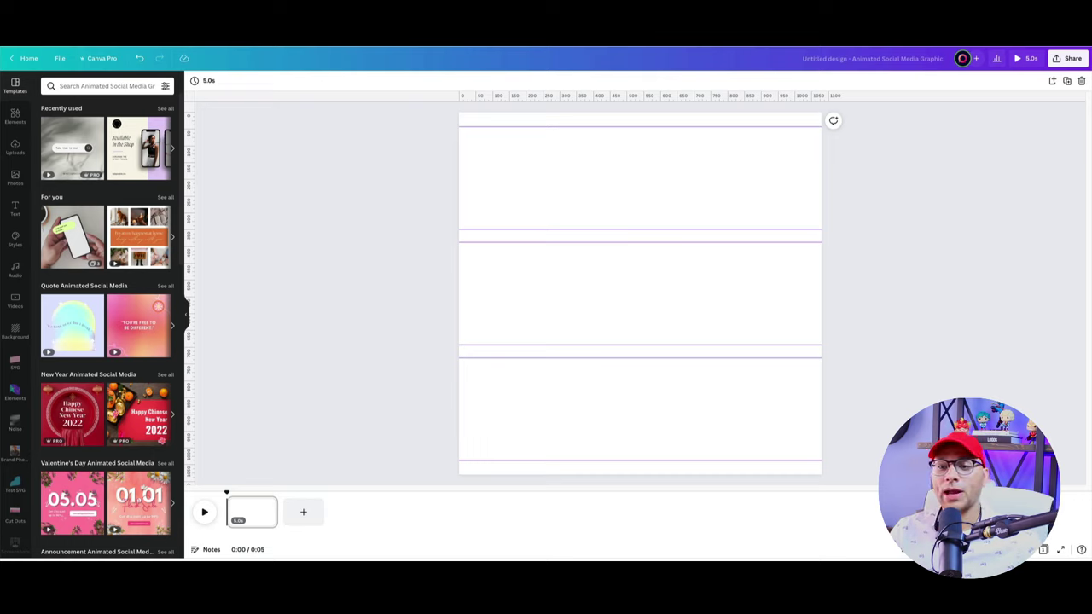
Upload the exported image strips, place the seascape and SALE strip on the page, and enlarge it to fit the upper row between the guides.
{"action": "key", "text": "super+Tab"}
{"action": "left_click_drag", "start_coordinate": [790, 373], "coordinate": [142, 151]}
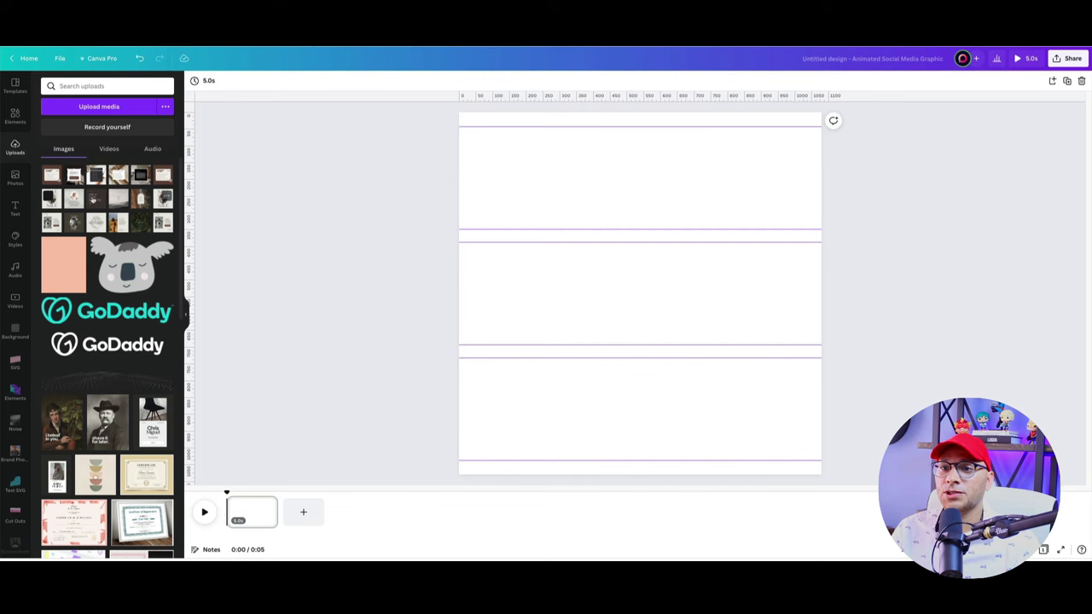
{"action": "left_click", "coordinate": [93, 200]}
{"action": "left_click_drag", "start_coordinate": [580, 297], "coordinate": [553, 165]}
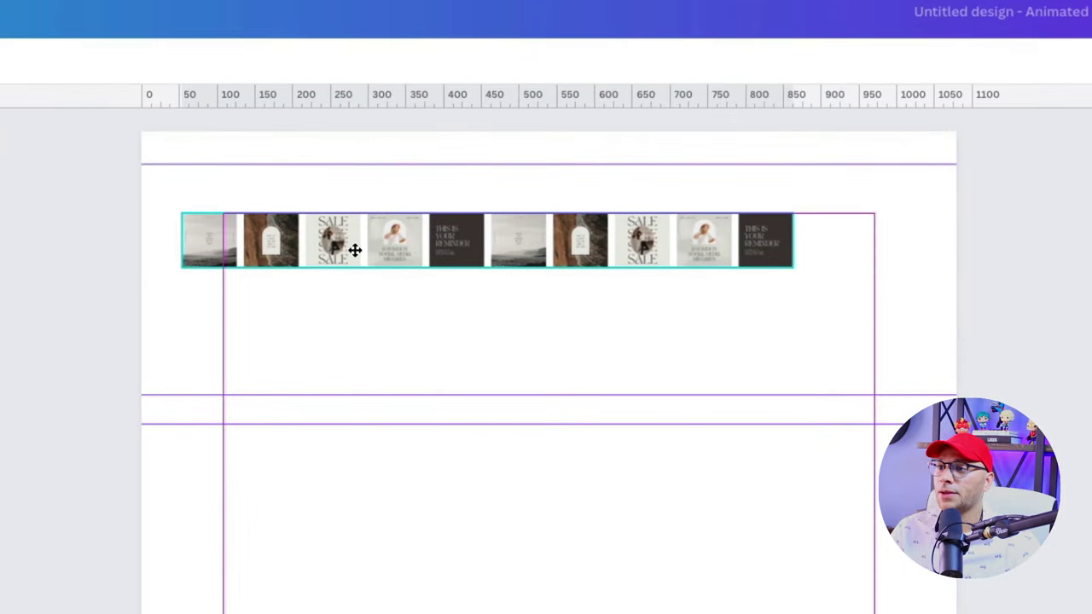
{"action": "left_click_drag", "start_coordinate": [355, 250], "coordinate": [357, 250]}
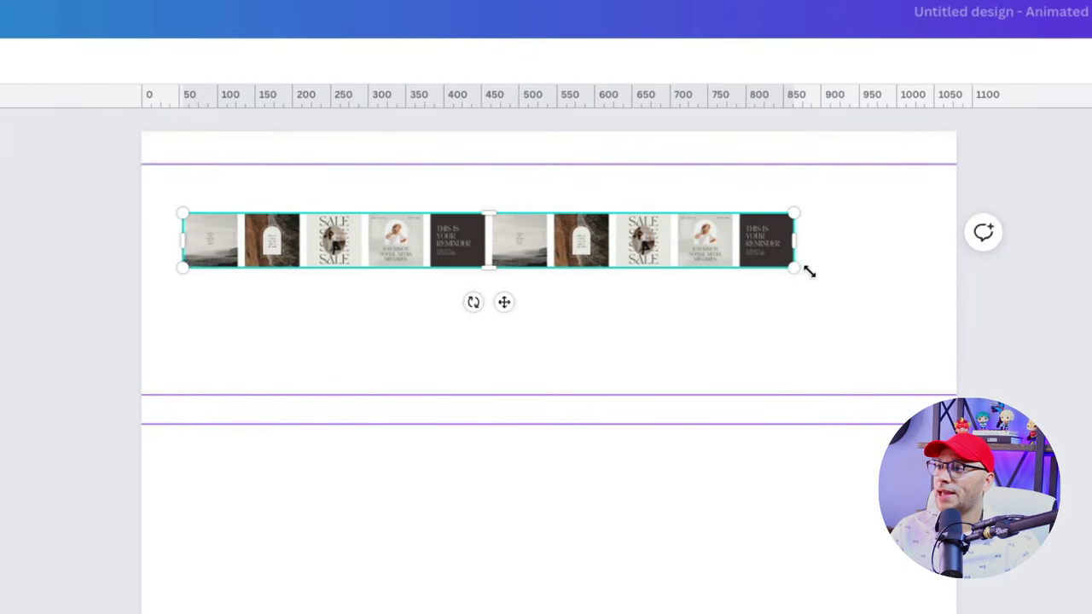
{"action": "left_click_drag", "start_coordinate": [810, 271], "coordinate": [969, 286]}
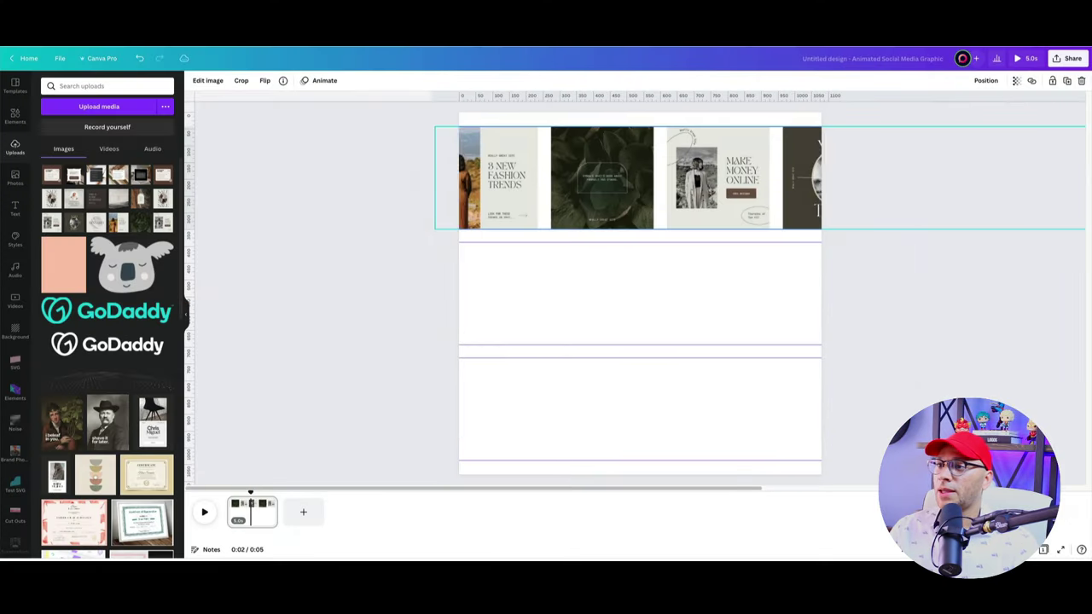
{"action": "left_click_drag", "start_coordinate": [620, 171], "coordinate": [659, 171]}
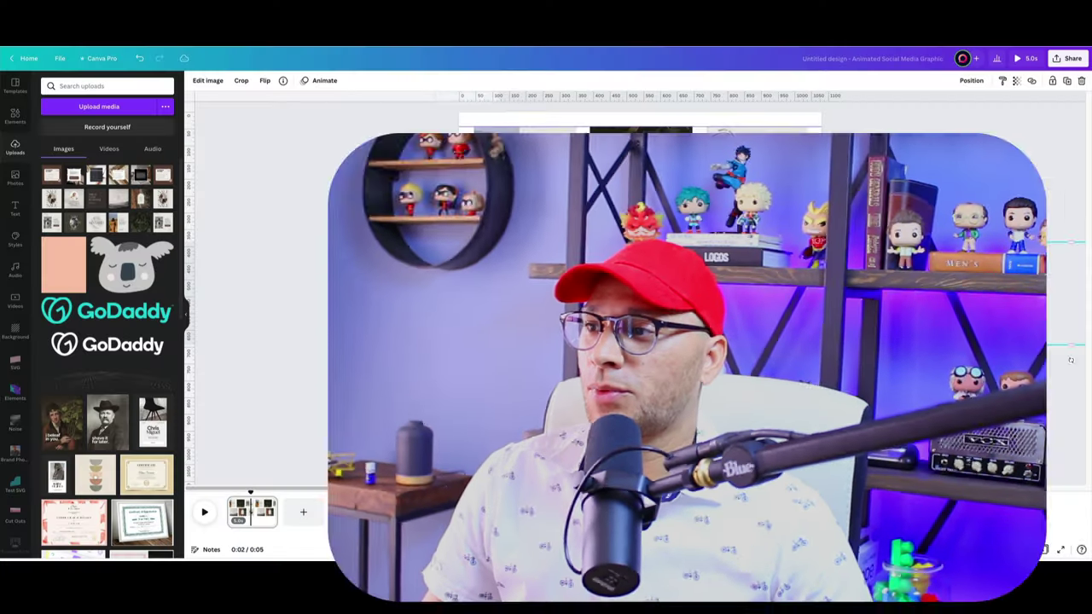
Shift the middle row's SALE strip so its last image is cut off by the page edge, and align the checklist strip in the third row.
{"action": "left_click_drag", "start_coordinate": [768, 295], "coordinate": [352, 294]}
{"action": "left_click_drag", "start_coordinate": [734, 294], "coordinate": [323, 295]}
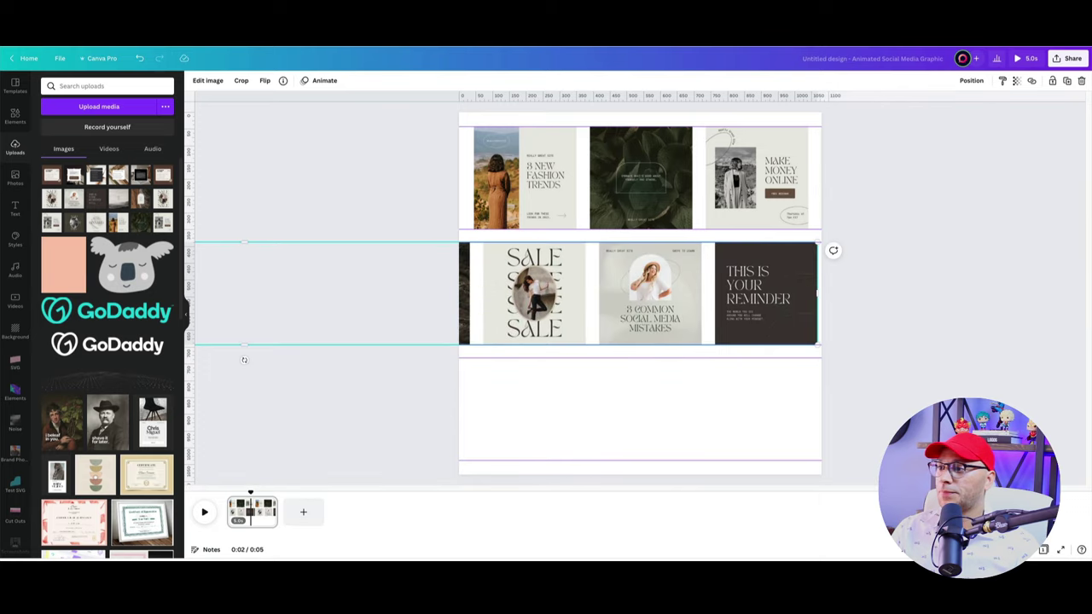
{"action": "left_click_drag", "start_coordinate": [244, 360], "coordinate": [296, 359]}
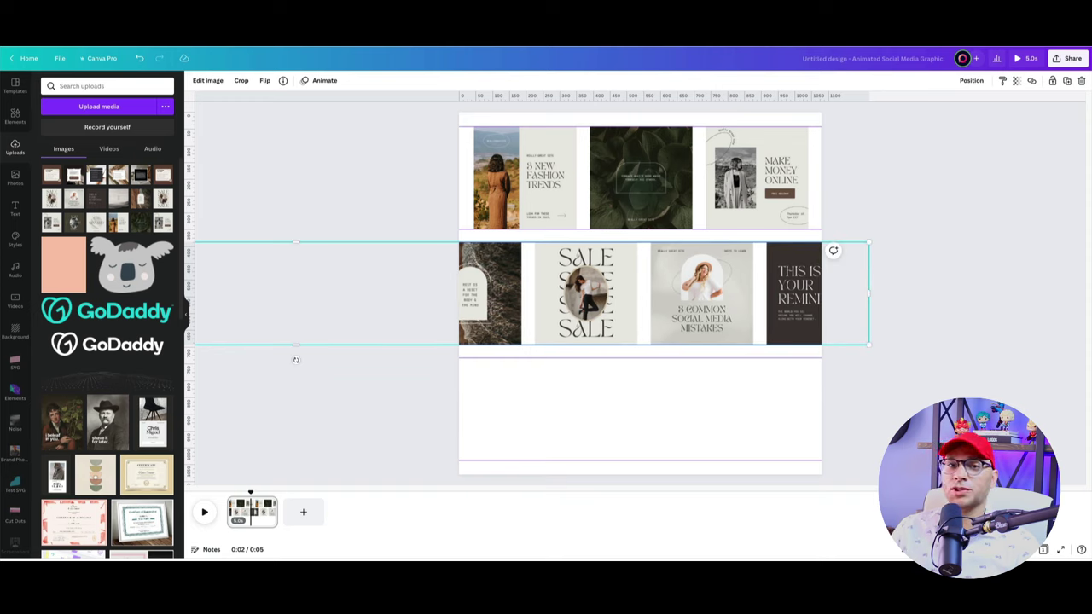
{"action": "key", "text": "Escape"}
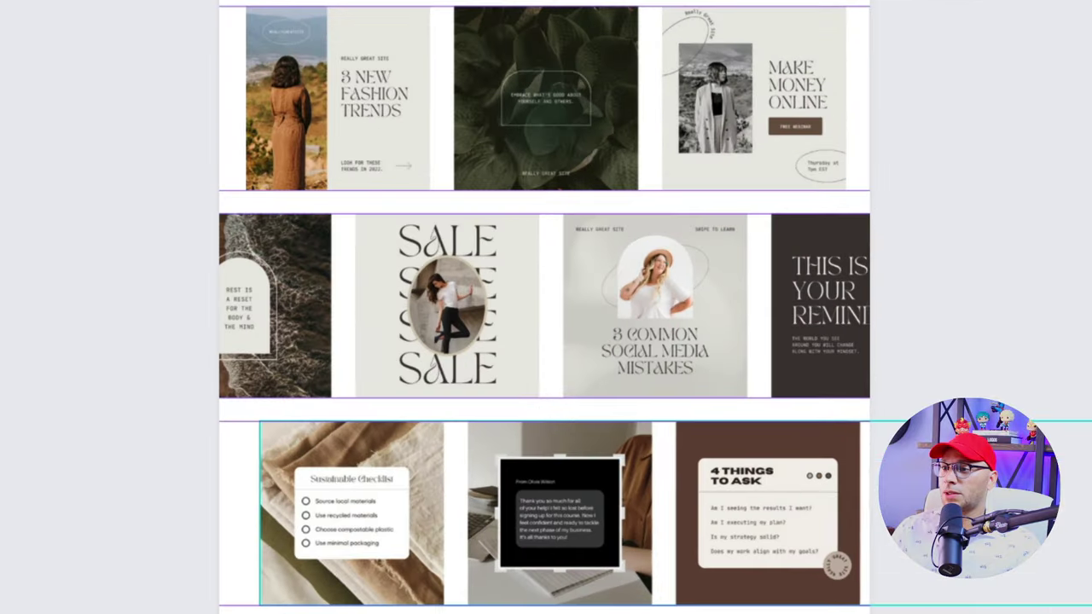
{"action": "left_click_drag", "start_coordinate": [347, 452], "coordinate": [358, 451]}
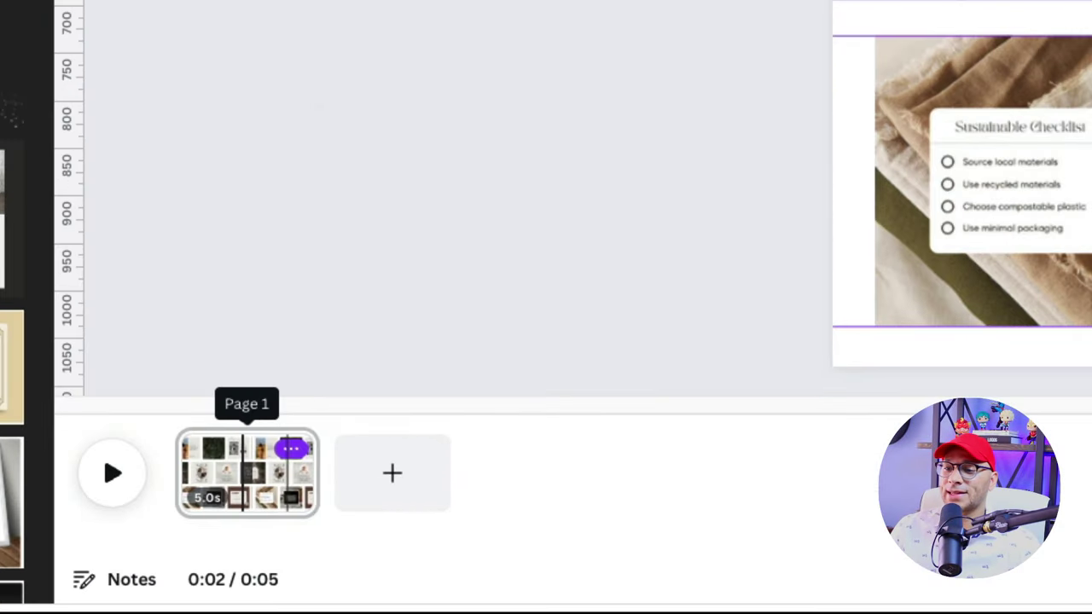
Duplicate the page and, on the copy, slide the first and third strips leftward and the middle strip rightward to show the next images.
{"action": "left_click", "coordinate": [267, 504]}
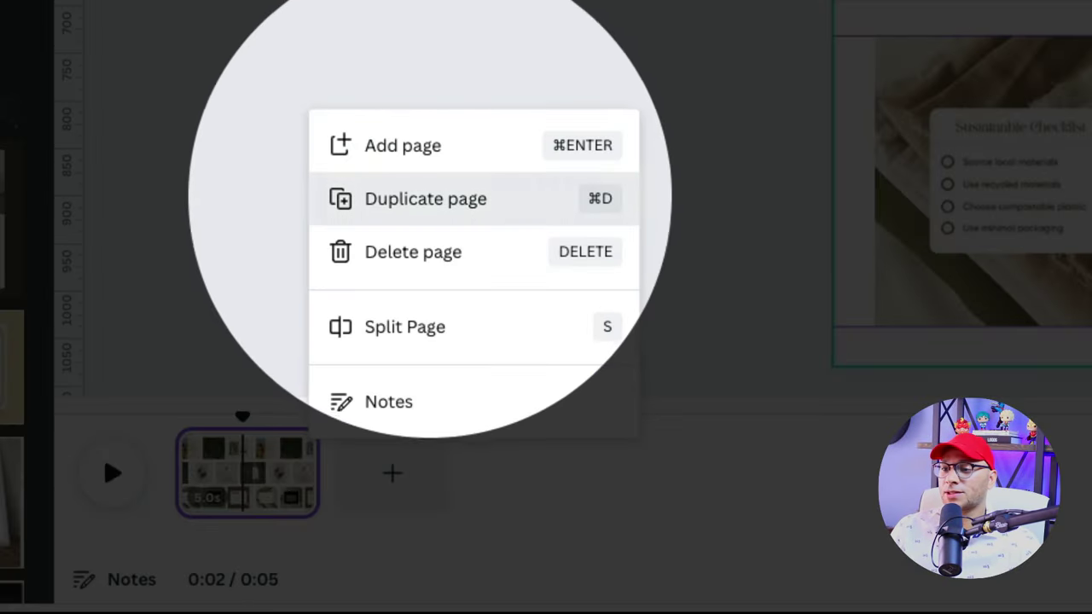
{"action": "left_click", "coordinate": [426, 199]}
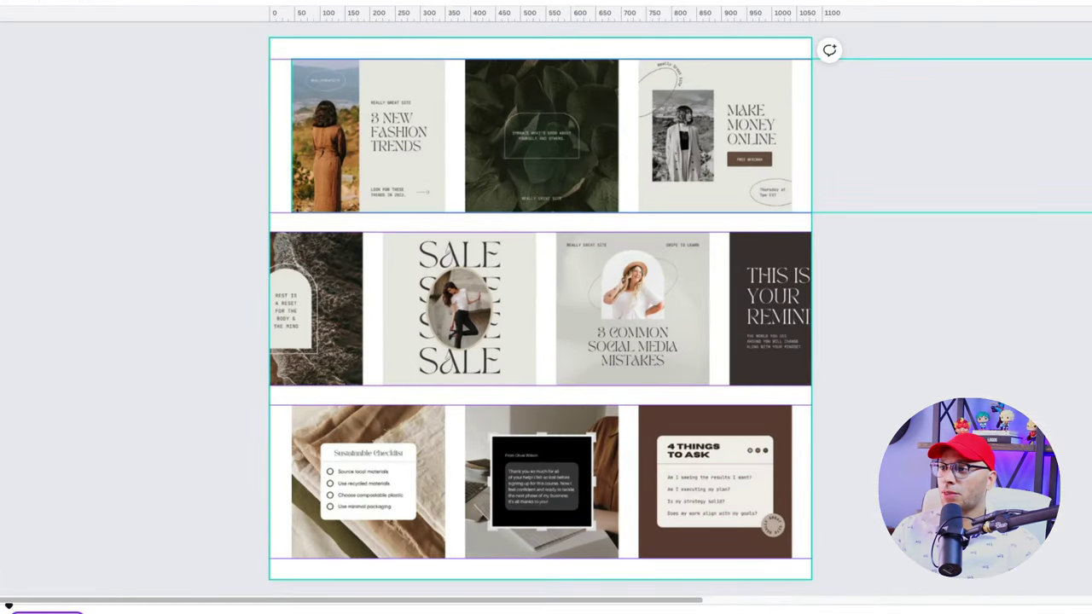
{"action": "left_click", "coordinate": [542, 135]}
{"action": "left_click", "coordinate": [542, 482], "text": "shift"}
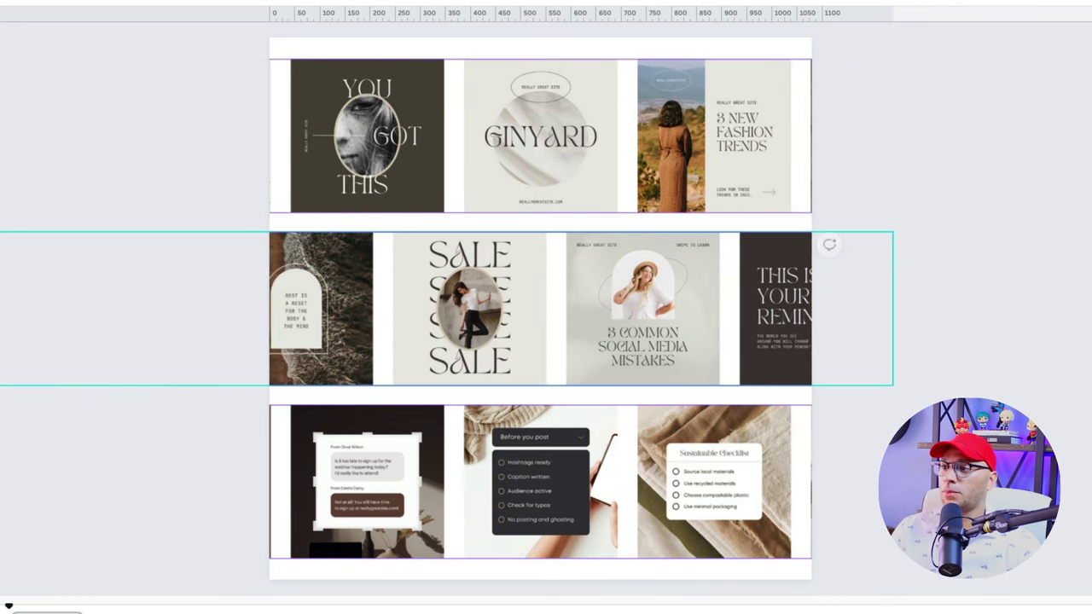
{"action": "left_click_drag", "start_coordinate": [515, 309], "coordinate": [541, 309]}
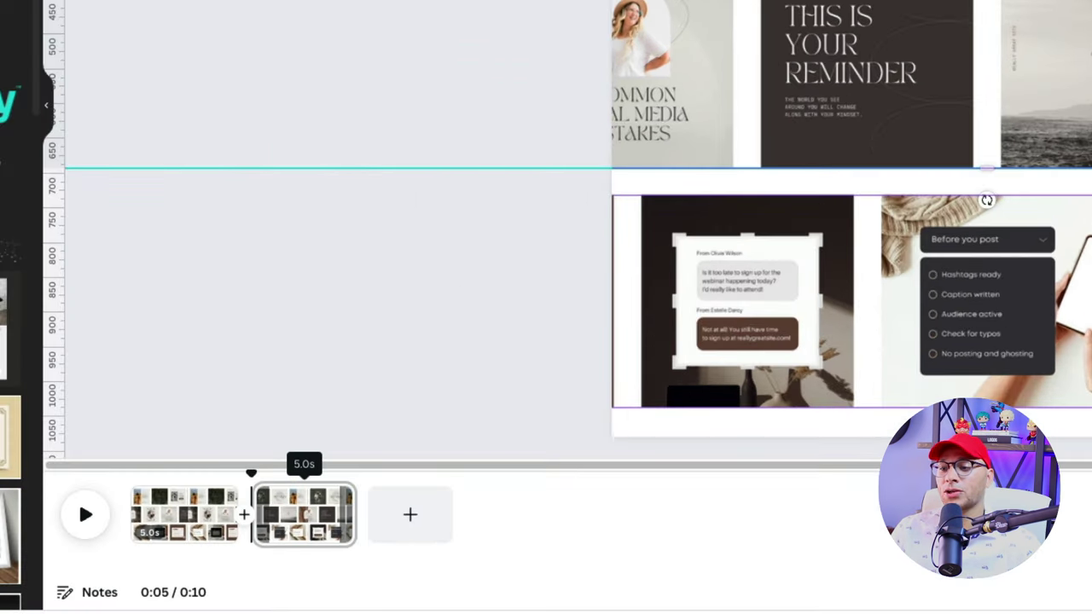
Duplicate the second page and advance the strips again on the copy, moving the outer rows leftward and the middle row rightward.
{"action": "left_click", "coordinate": [338, 495]}
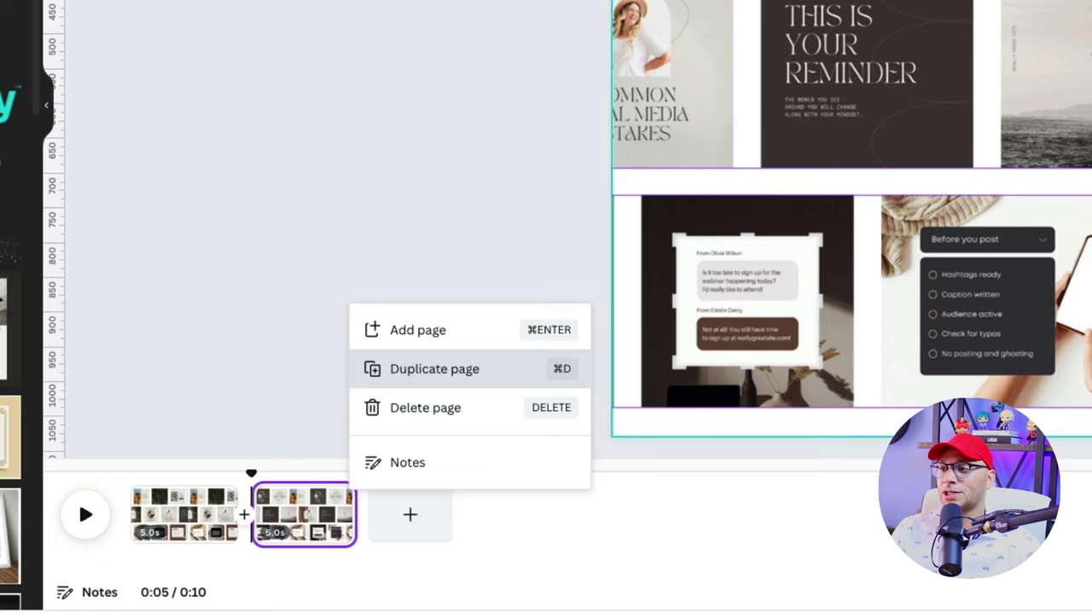
{"action": "left_click", "coordinate": [431, 369]}
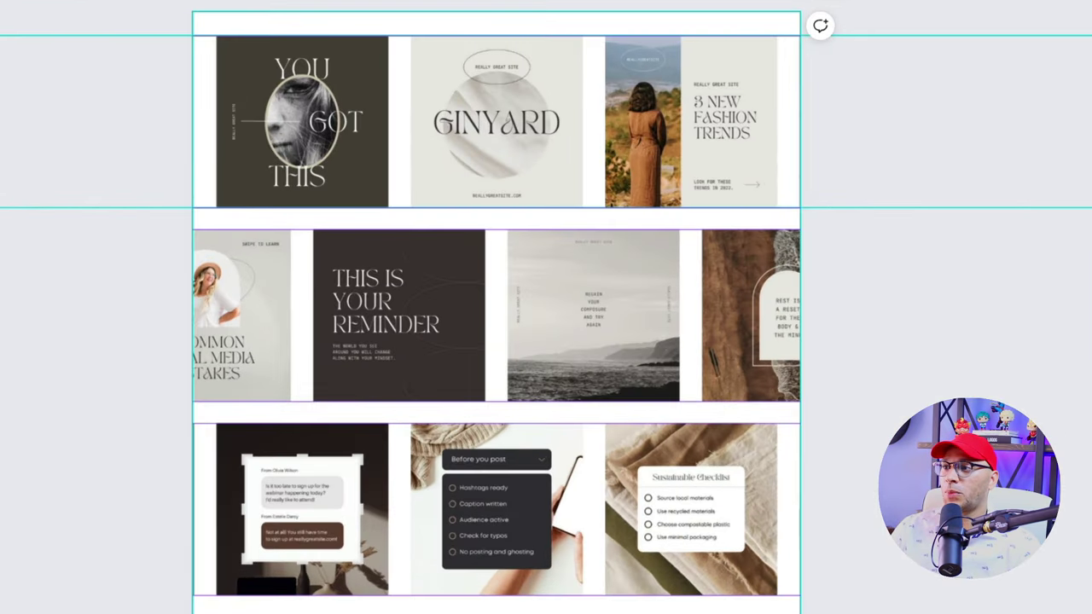
{"action": "left_click", "coordinate": [497, 122]}
{"action": "left_click", "coordinate": [497, 510], "text": "shift"}
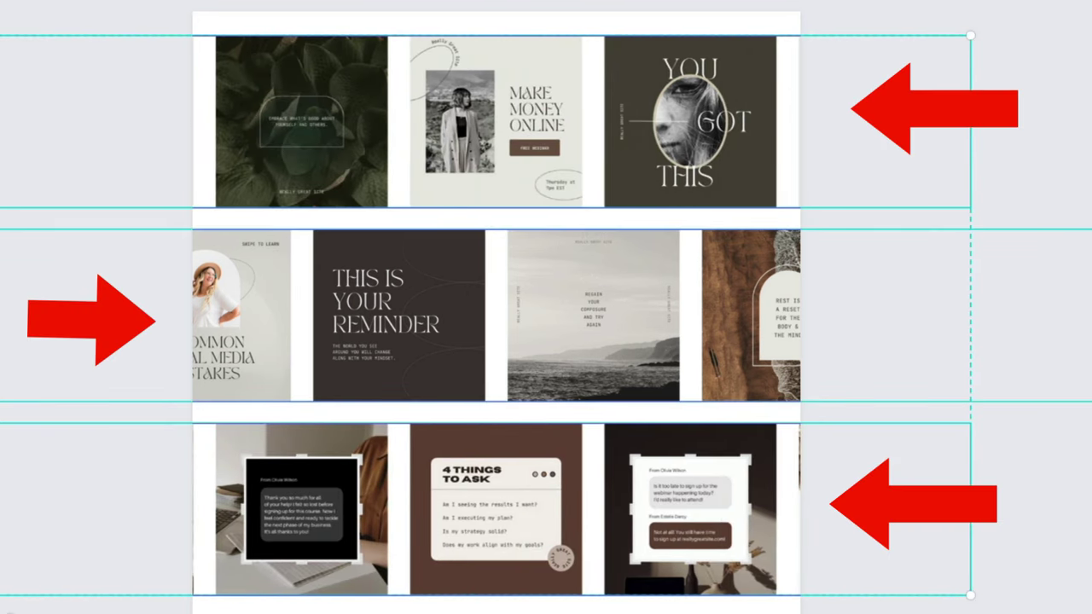
{"action": "left_click", "coordinate": [496, 315]}
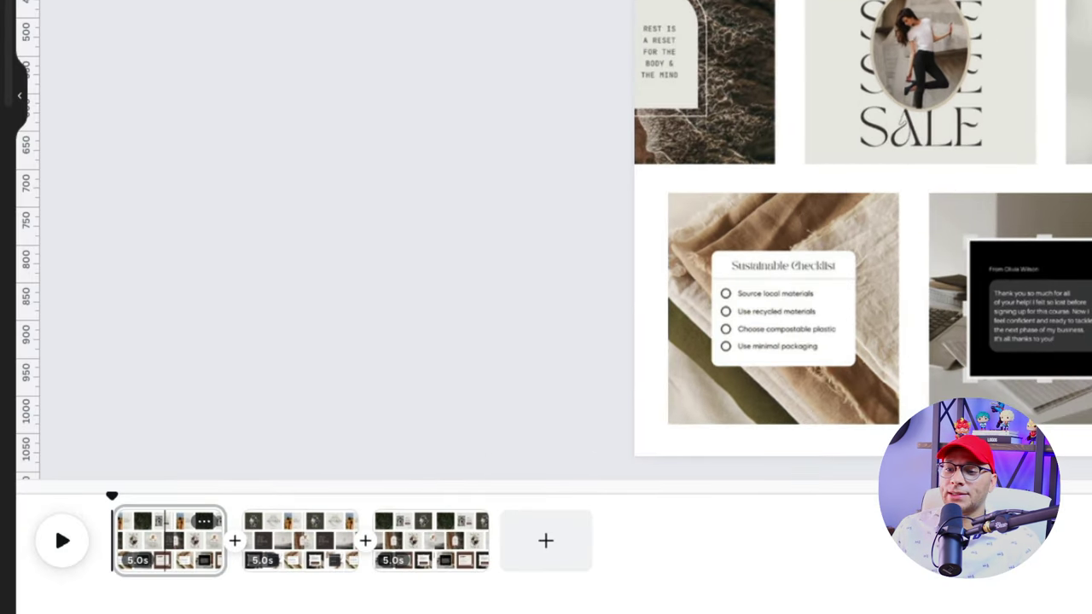
Set the first page's timing to 1.5 seconds and apply that duration to all three pages.
{"action": "left_click", "coordinate": [162, 541]}
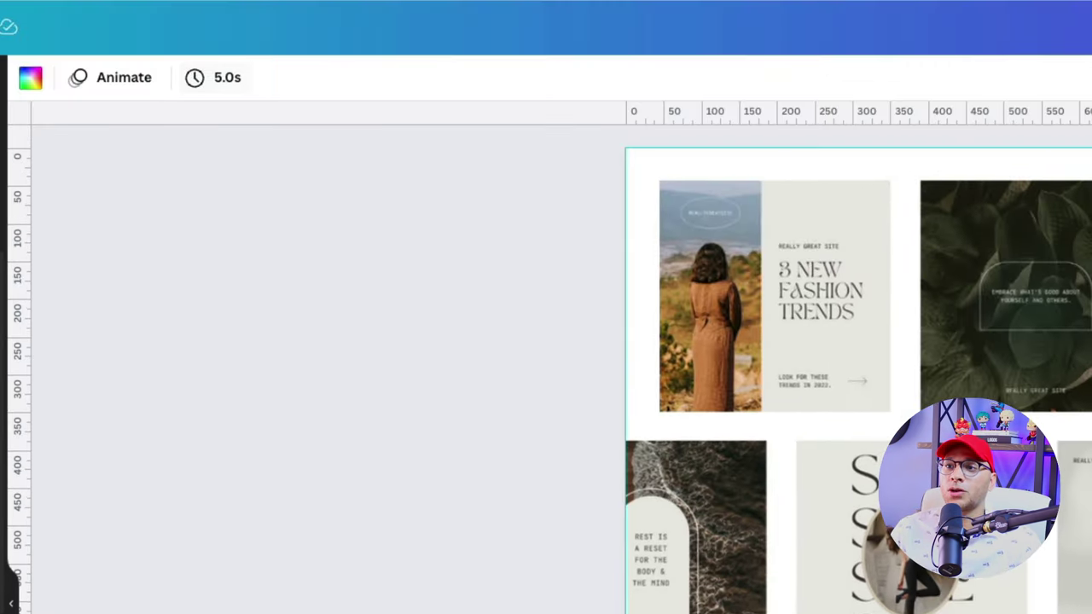
{"action": "left_click", "coordinate": [216, 78]}
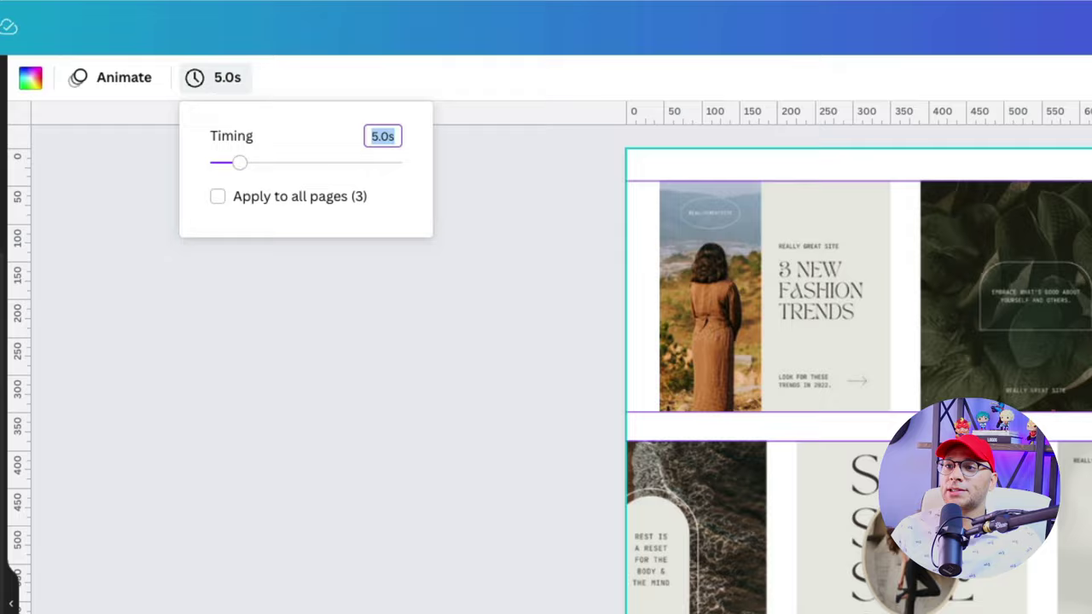
{"action": "type", "text": "1"}
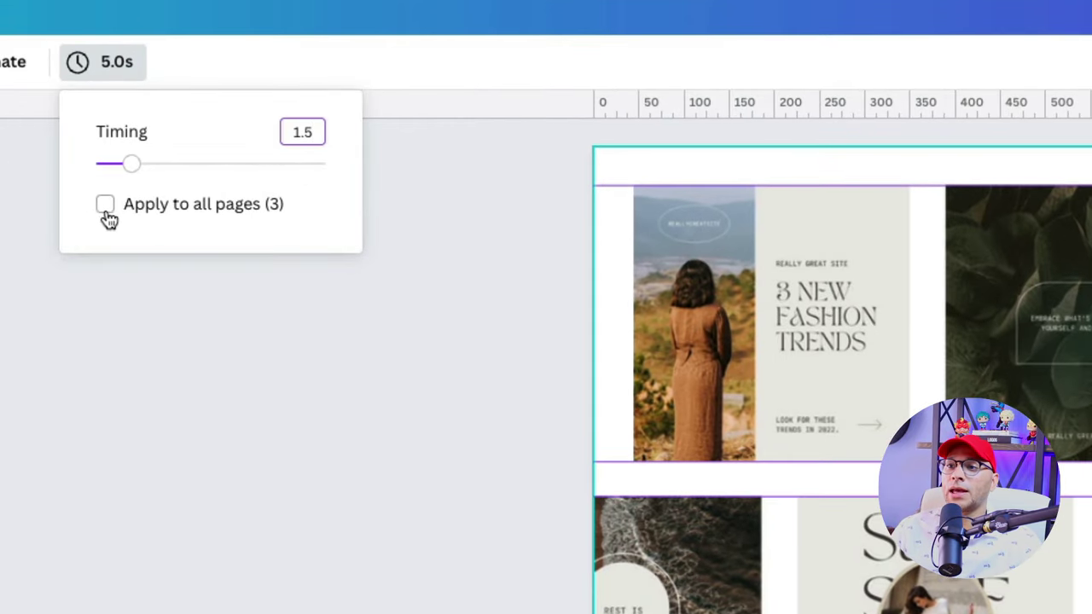
{"action": "type", "text": ".5"}
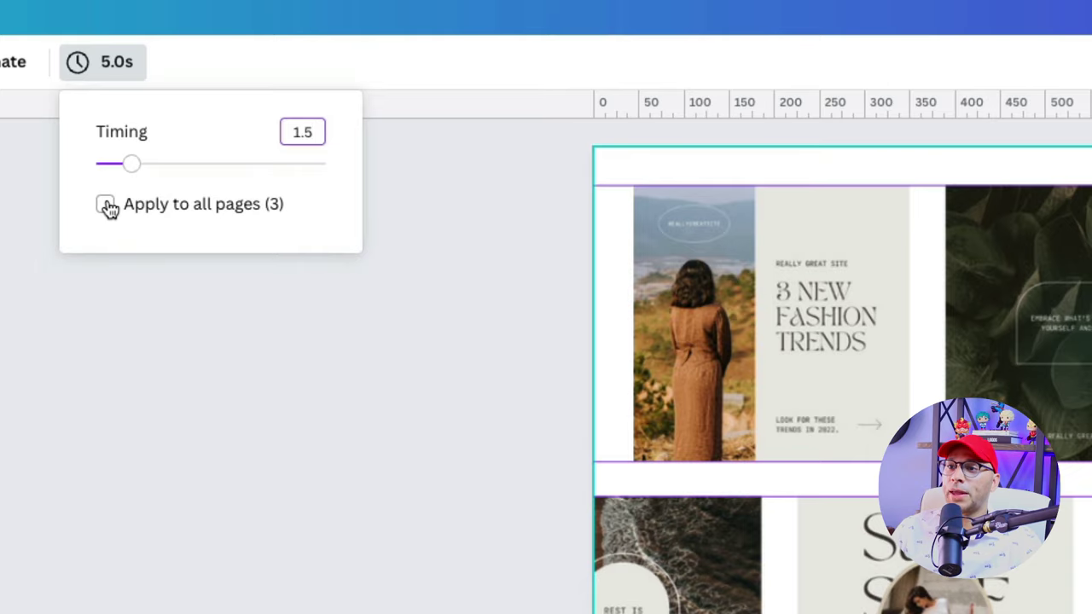
{"action": "left_click", "coordinate": [106, 208]}
{"action": "left_click", "coordinate": [339, 401]}
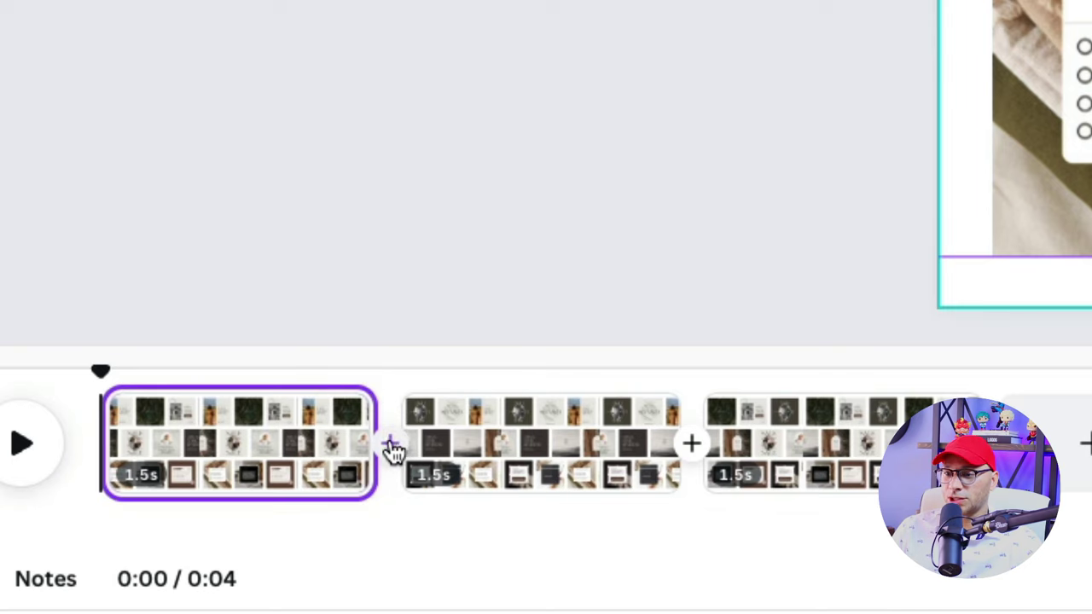
Add a Match & Move transition between the first and second pages.
{"action": "left_click", "coordinate": [390, 456]}
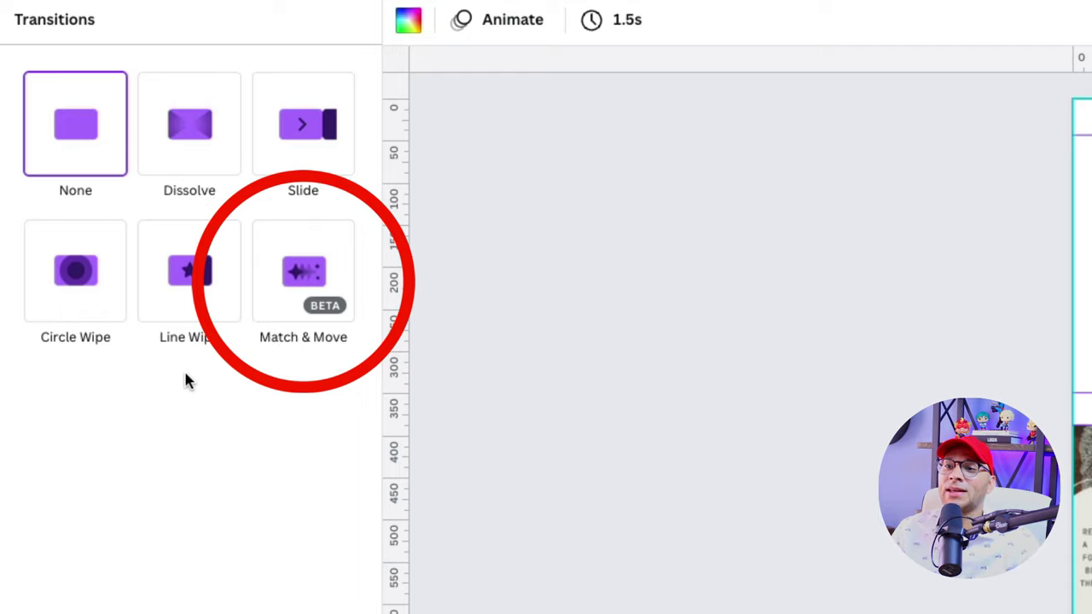
{"action": "left_click", "coordinate": [303, 271]}
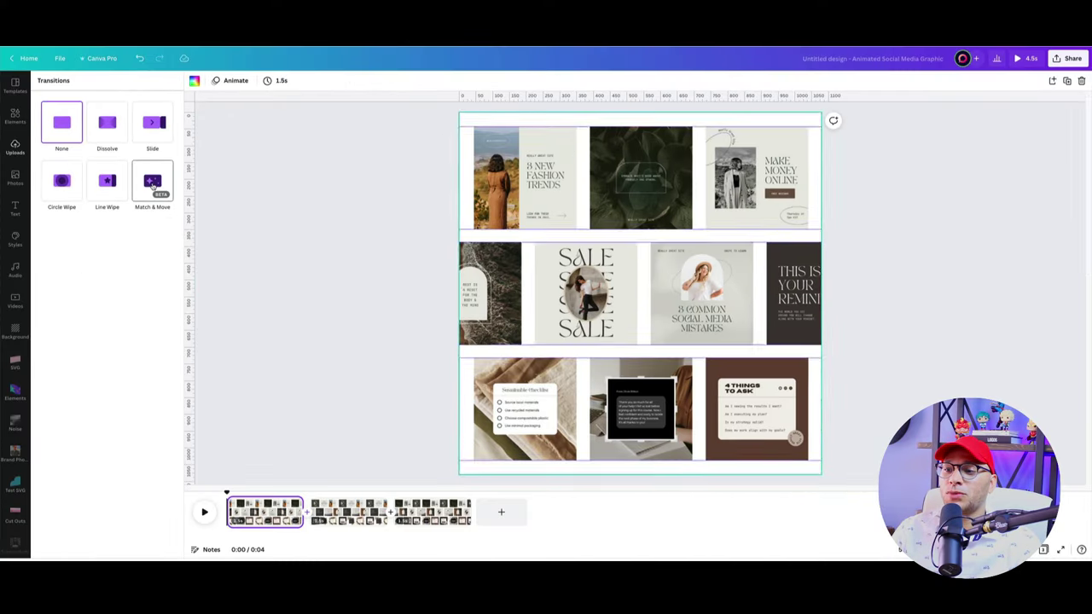
{"action": "left_click", "coordinate": [153, 182]}
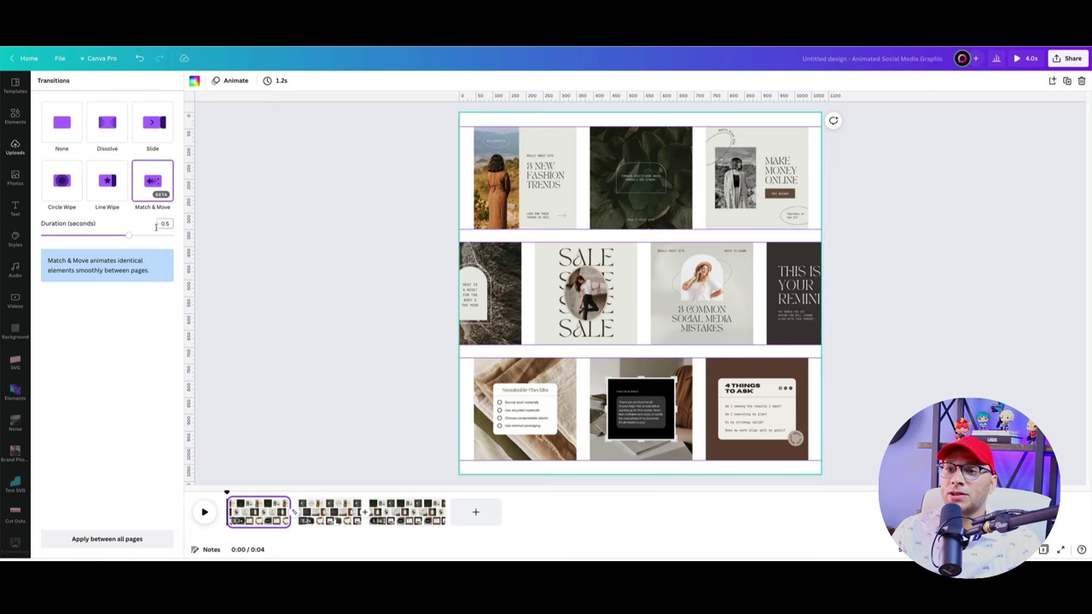
Lengthen the Match & Move transition to its maximum duration and apply it between all pages.
{"action": "left_click", "coordinate": [158, 225]}
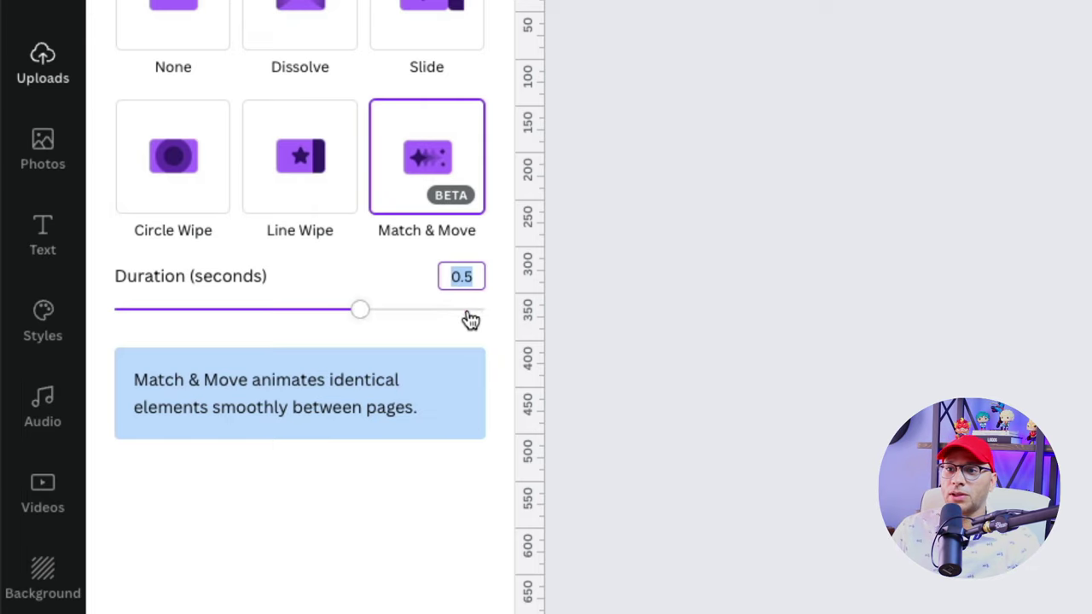
{"action": "left_click_drag", "start_coordinate": [469, 317], "coordinate": [527, 311]}
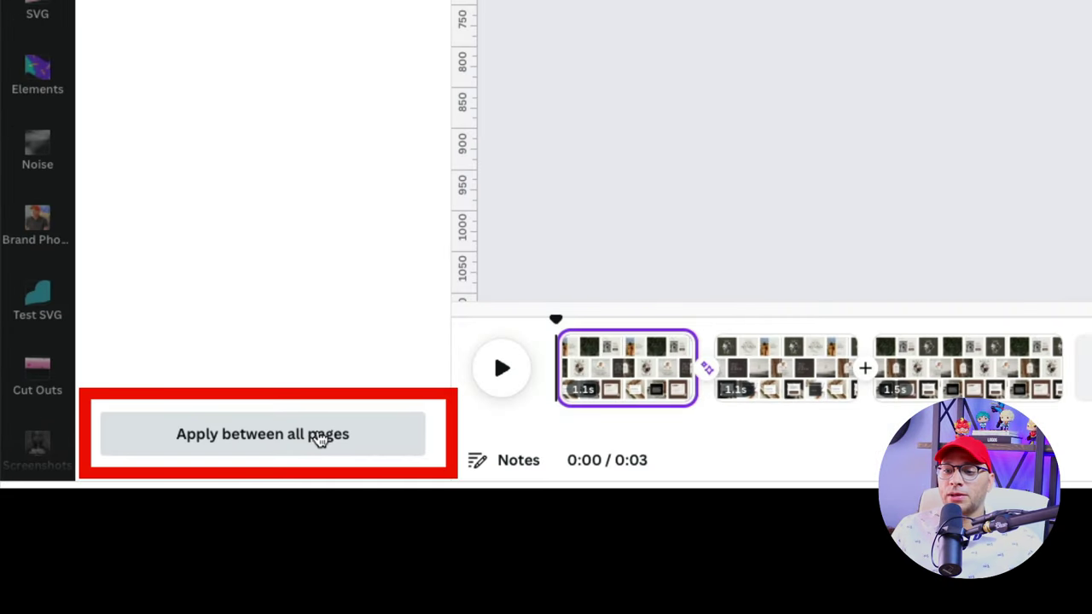
{"action": "left_click", "coordinate": [325, 436]}
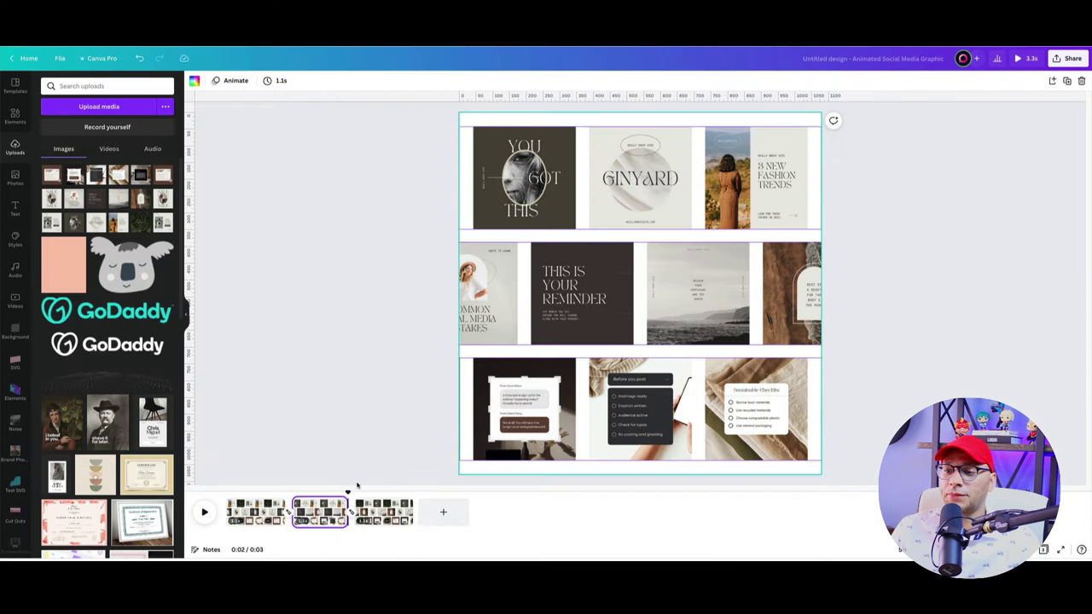
Open the transition between the first two pages and preview the full carousel animation from the first page.
{"action": "left_click", "coordinate": [256, 512]}
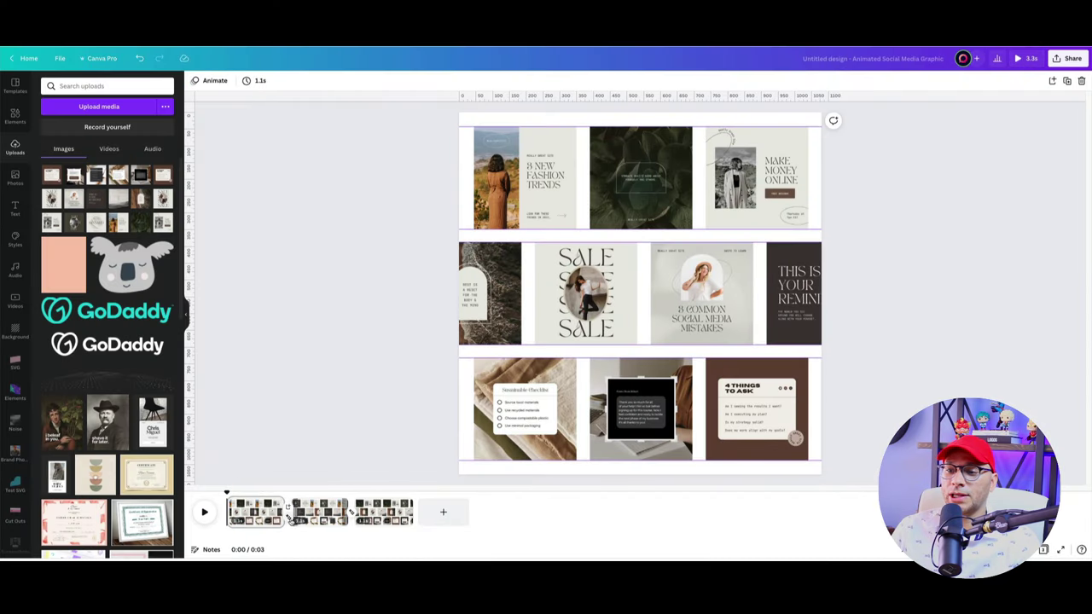
{"action": "left_click", "coordinate": [289, 517]}
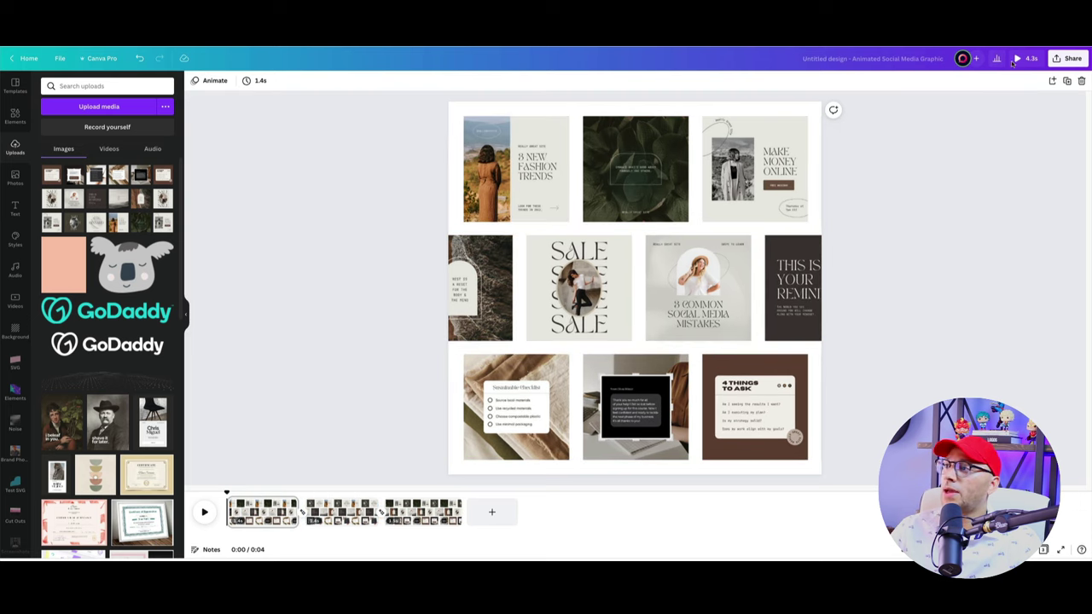
{"action": "left_click", "coordinate": [1020, 59]}
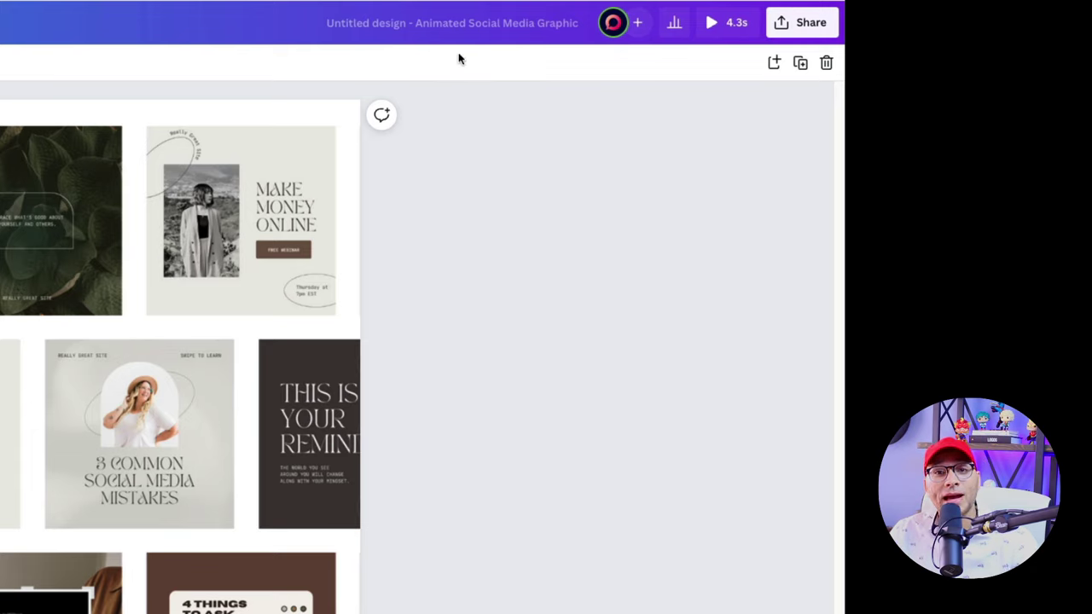
Open the design's download settings and select all three pages for export.
{"action": "left_click", "coordinate": [796, 20]}
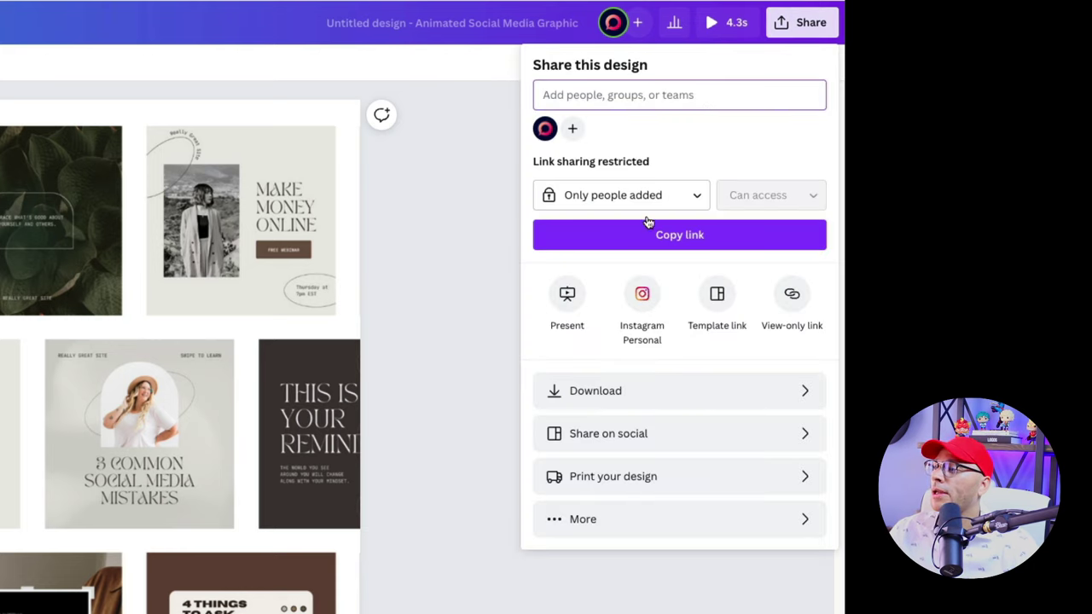
{"action": "left_click", "coordinate": [619, 392]}
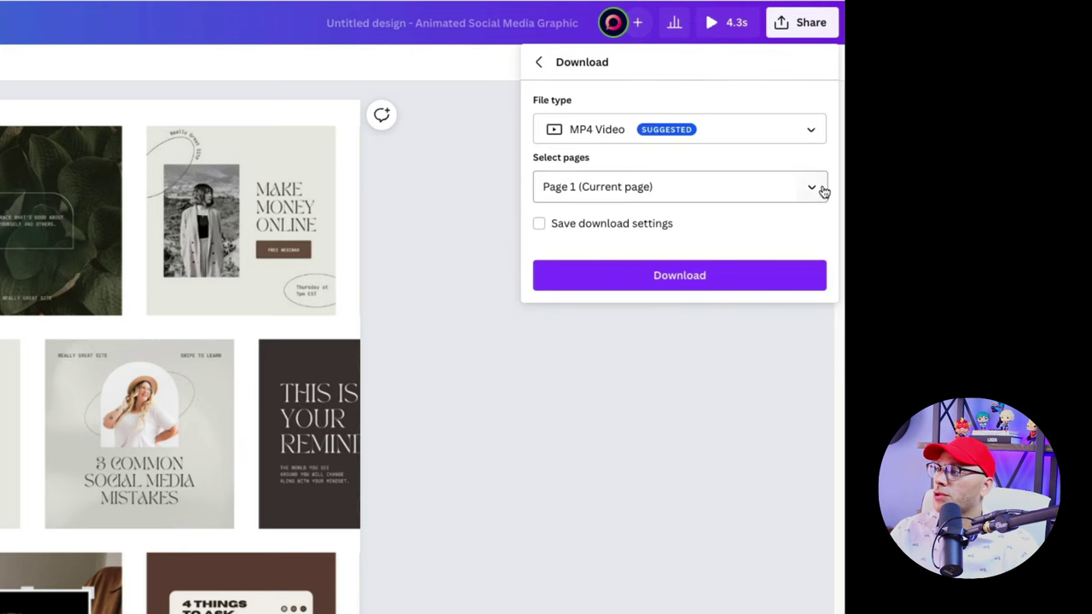
{"action": "left_click", "coordinate": [734, 189]}
{"action": "left_click", "coordinate": [793, 234]}
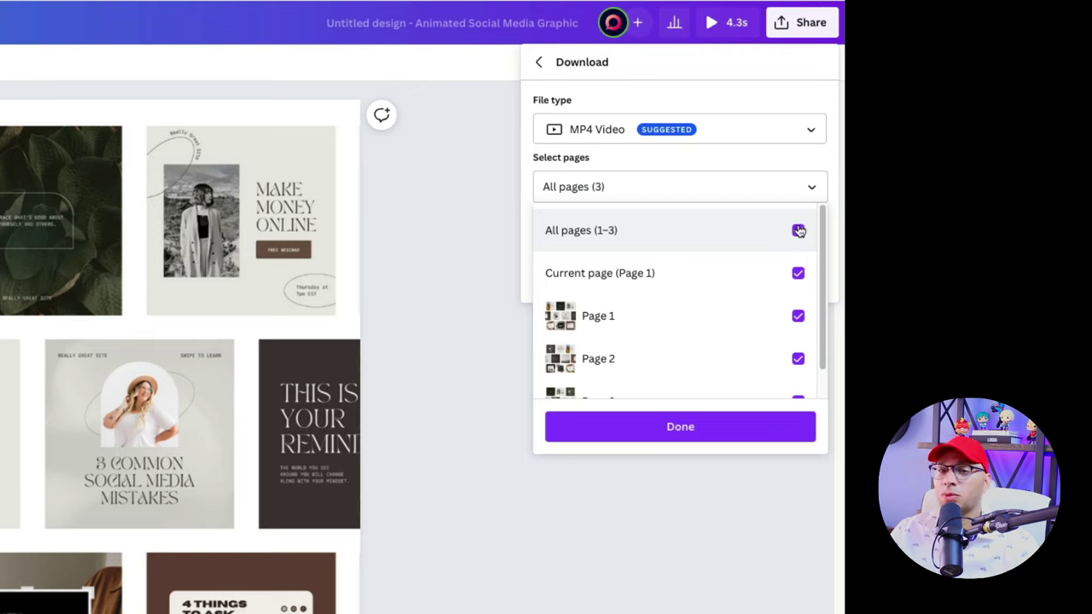
{"action": "left_click", "coordinate": [731, 127]}
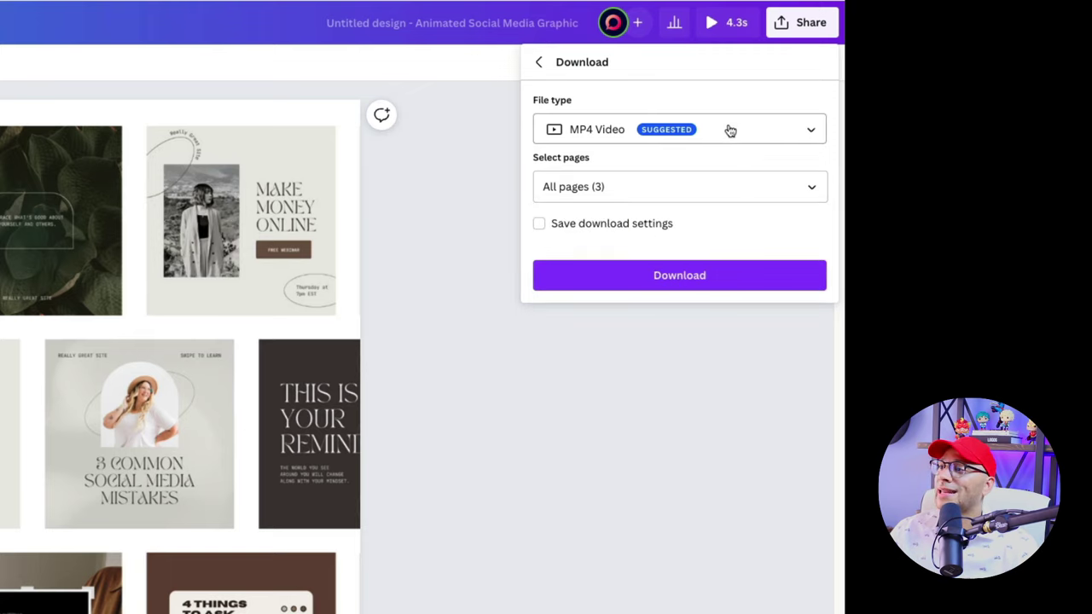
Set the export file type to GIF and download the animated carousel.
{"action": "left_click", "coordinate": [730, 130]}
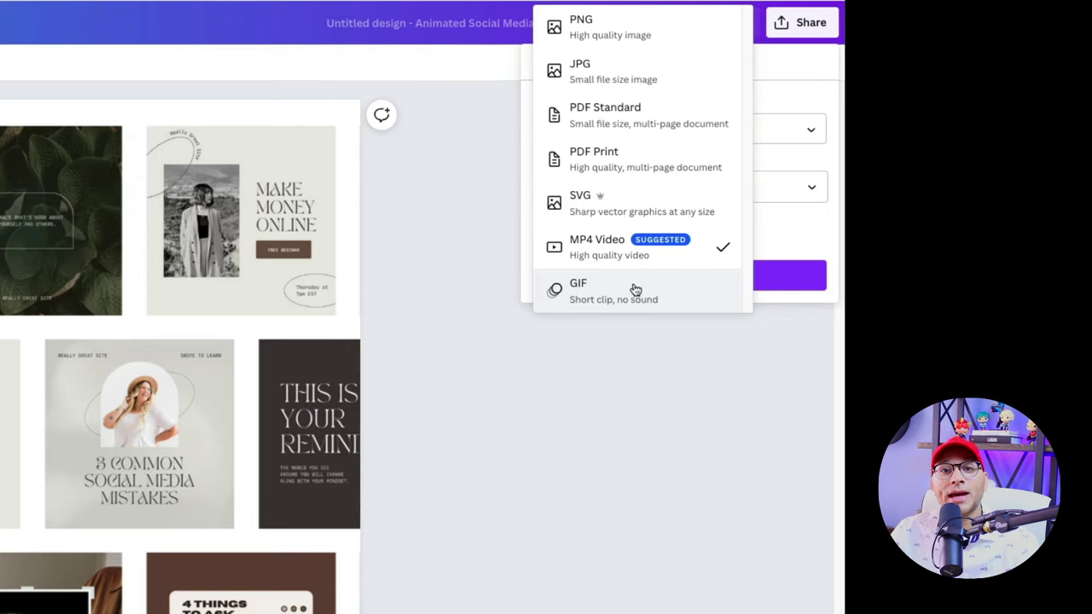
{"action": "left_click", "coordinate": [635, 284]}
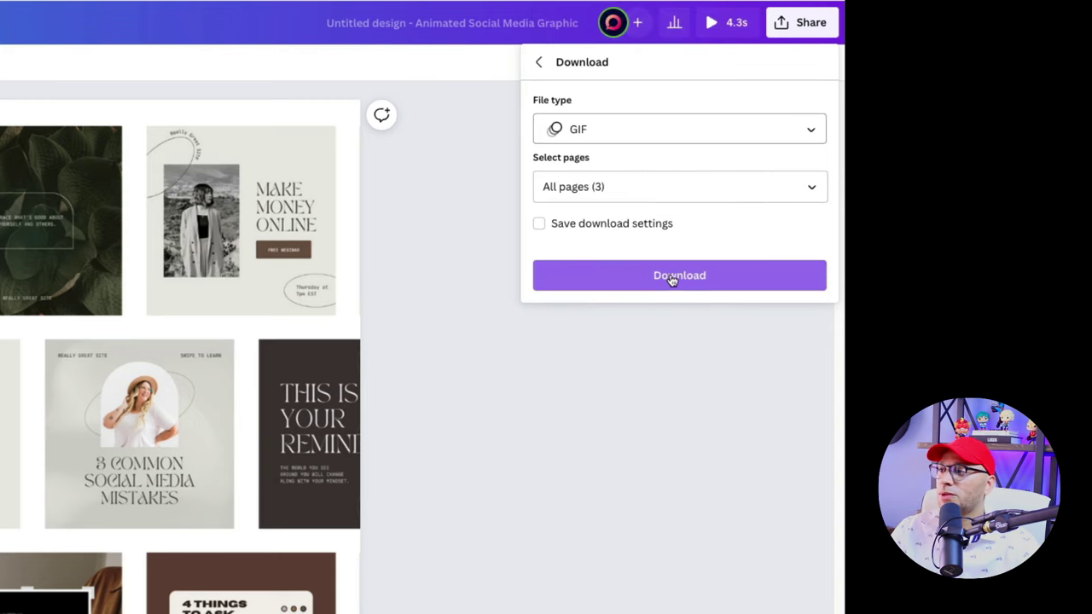
{"action": "left_click", "coordinate": [672, 276]}
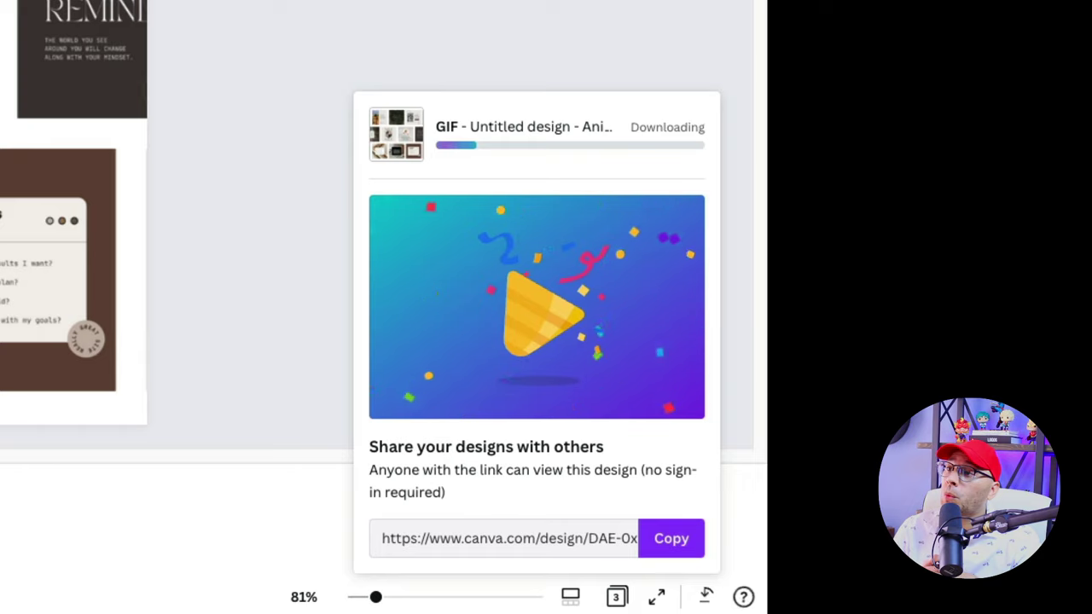